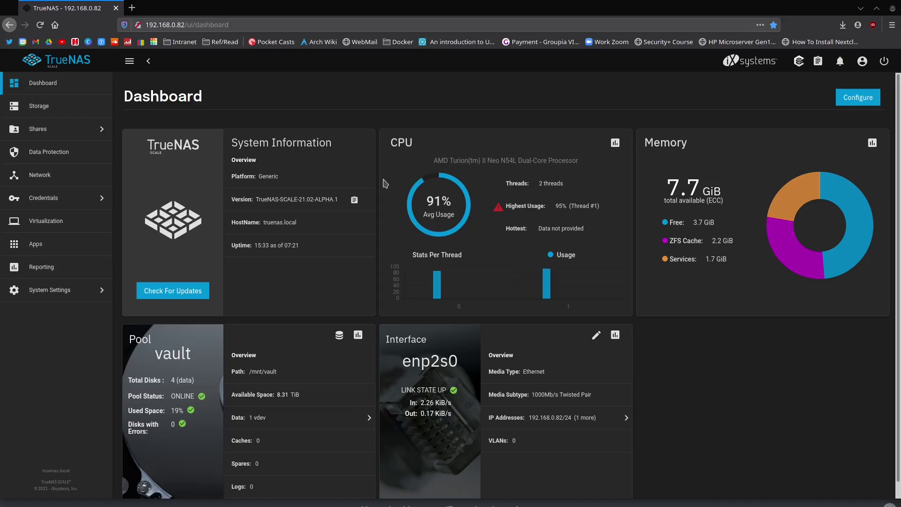
- Copy the dashboard's version string TrueNAS-SCALE-21.02-ALPHA.1 to the clipboard and dismiss the notice
{"action": "left_click", "coordinate": [354, 200]}
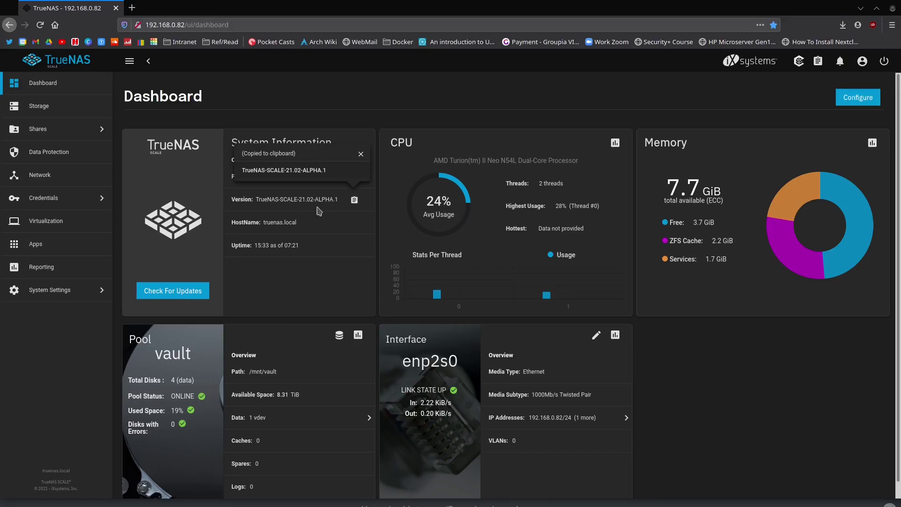
{"action": "left_click", "coordinate": [361, 155]}
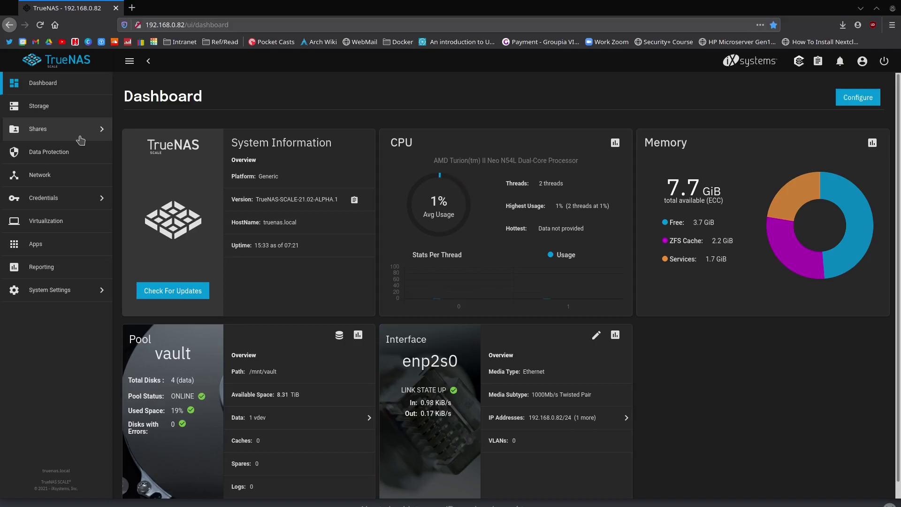
- Show the Windows (SMB) shares list with its six shares under /mnt/vault
{"action": "left_click", "coordinate": [50, 131]}
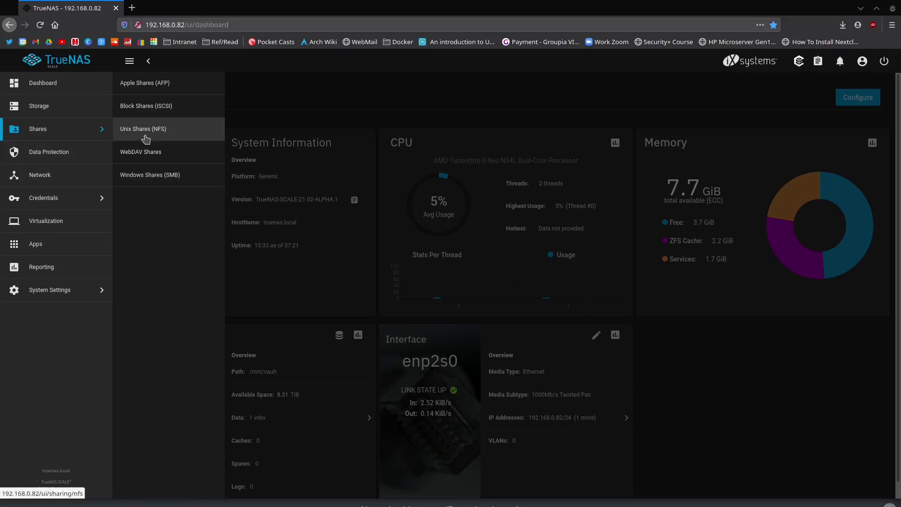
{"action": "left_click", "coordinate": [177, 182]}
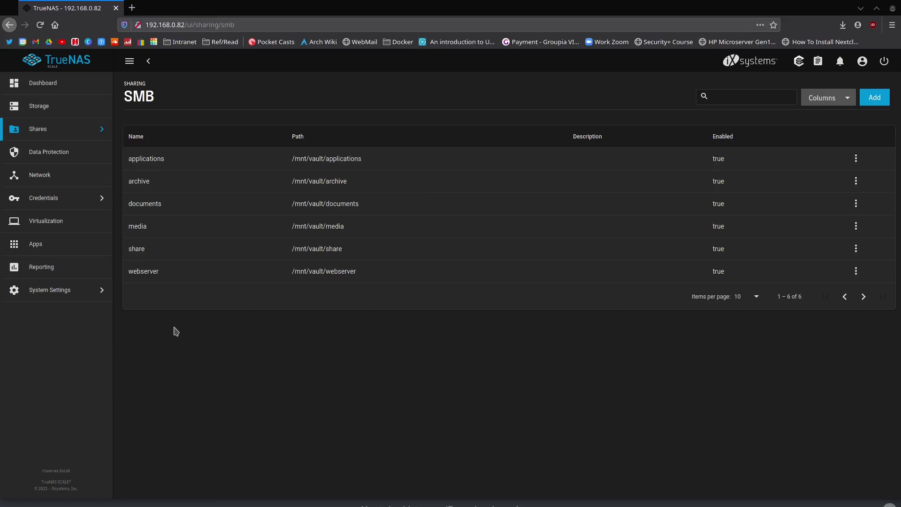
- Open System Settings > Services at 25 items per page and review all 18 services
{"action": "left_click", "coordinate": [55, 297]}
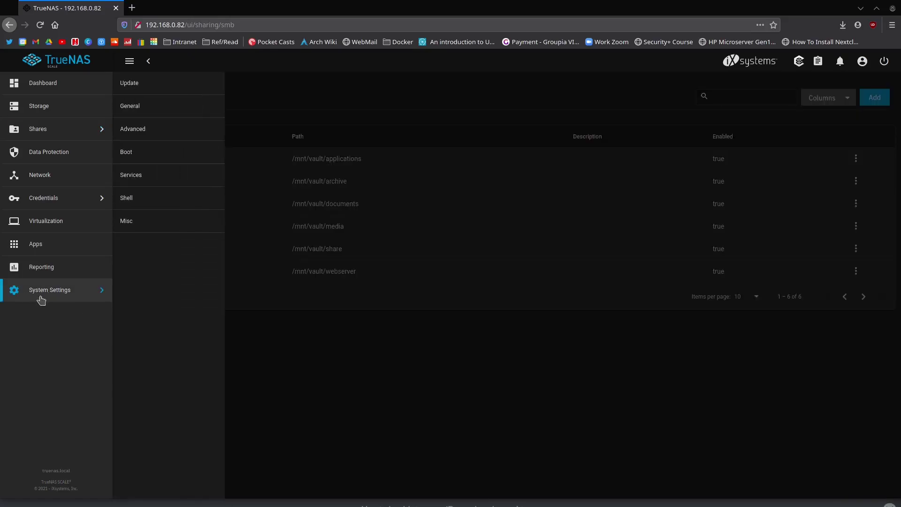
{"action": "left_click", "coordinate": [142, 176]}
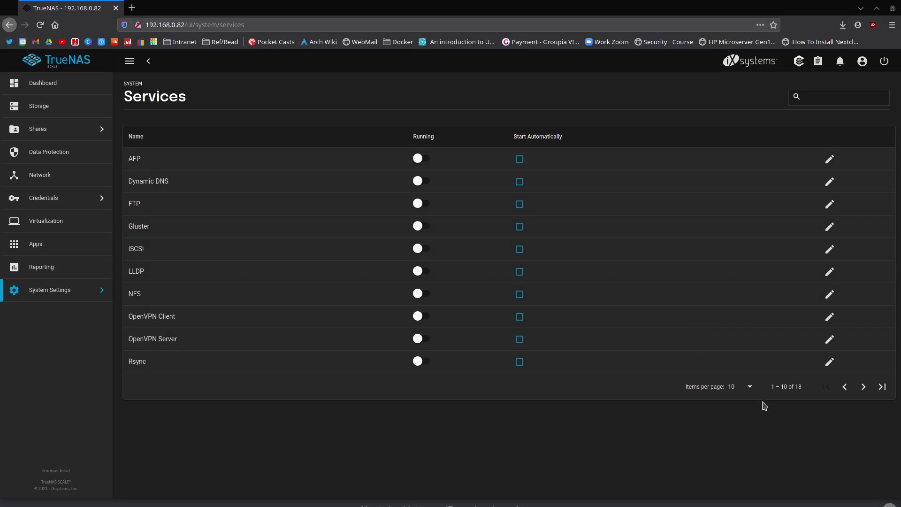
{"action": "left_click", "coordinate": [745, 387]}
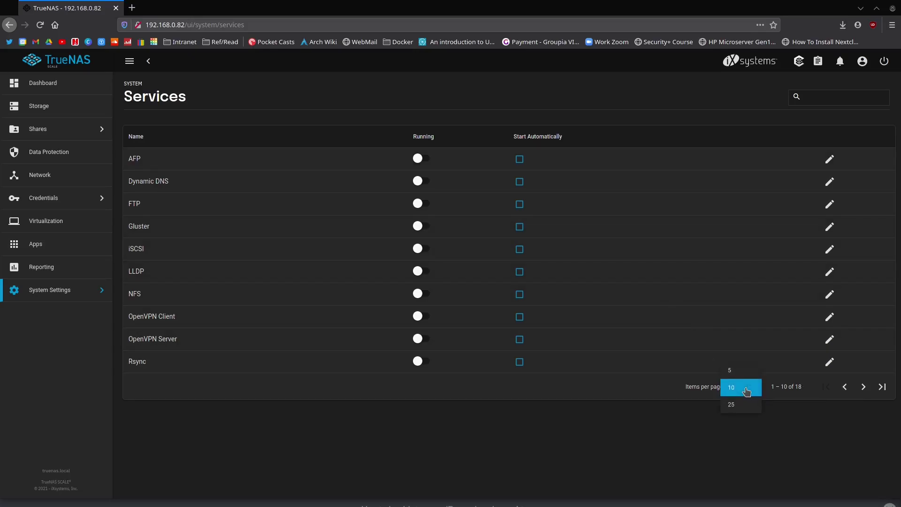
{"action": "left_click", "coordinate": [738, 407]}
{"action": "scroll", "coordinate": [348, 357], "scroll_direction": "up", "scroll_amount": 2}
{"action": "scroll", "coordinate": [348, 338], "scroll_direction": "down", "scroll_amount": 2}
{"action": "scroll", "coordinate": [350, 323], "scroll_direction": "down", "scroll_amount": 1}
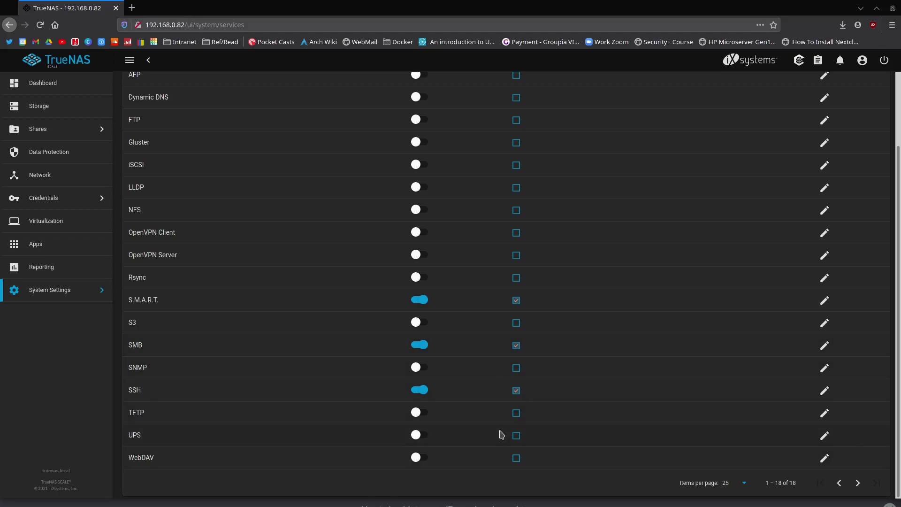
{"action": "scroll", "coordinate": [502, 400], "scroll_direction": "up", "scroll_amount": 2}
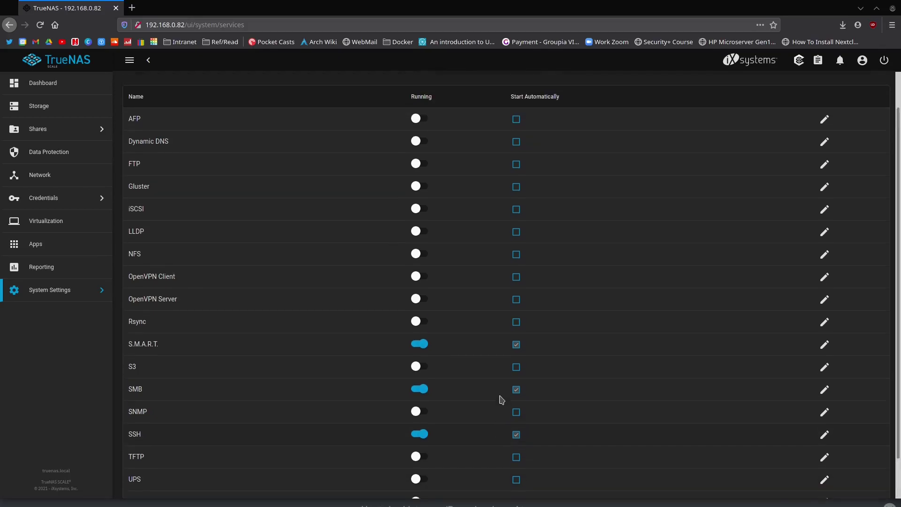
{"action": "scroll", "coordinate": [501, 400], "scroll_direction": "up", "scroll_amount": 1}
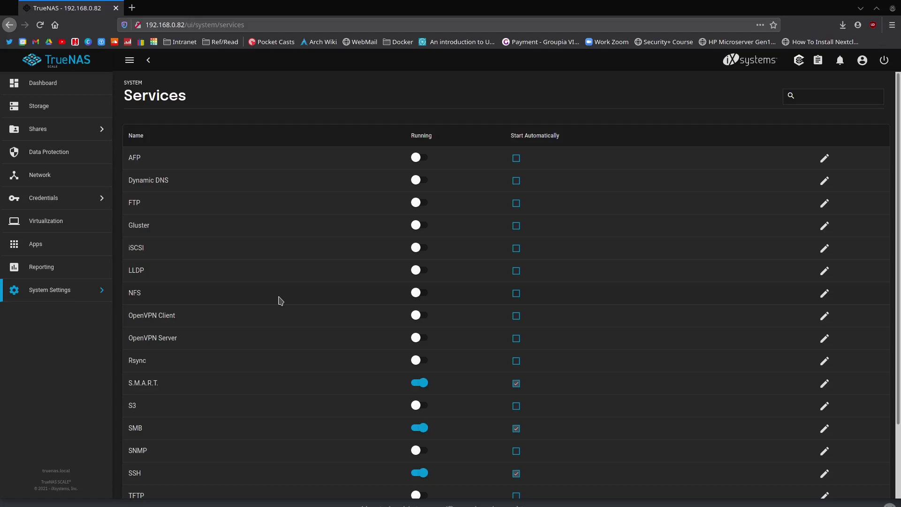
{"action": "scroll", "coordinate": [279, 301], "scroll_direction": "down", "scroll_amount": 3}
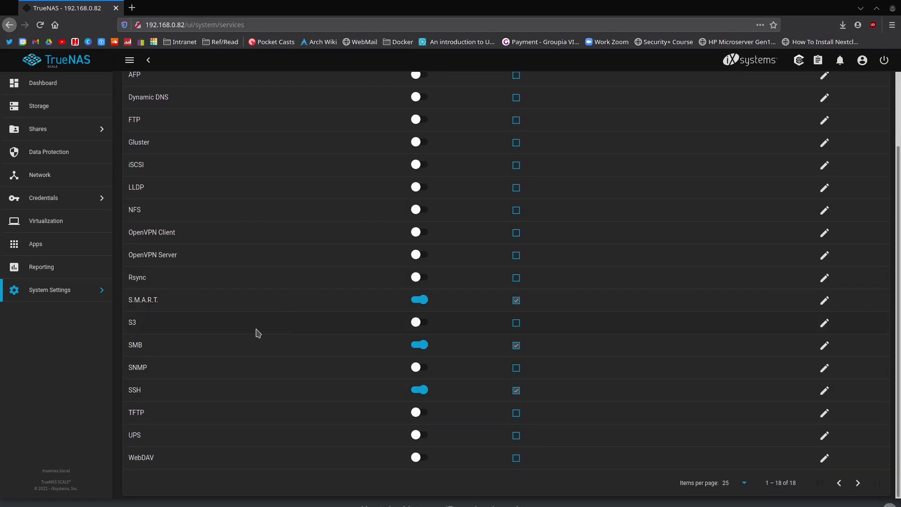
{"action": "scroll", "coordinate": [281, 312], "scroll_direction": "up", "scroll_amount": 3}
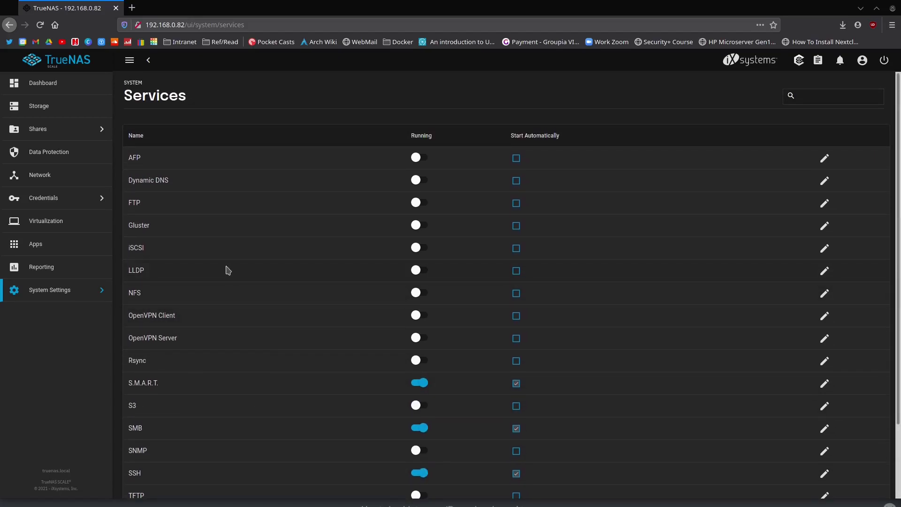
- On the Storage page, choose Delete Dataset for the ix-applications dataset in vault
{"action": "left_click", "coordinate": [58, 112]}
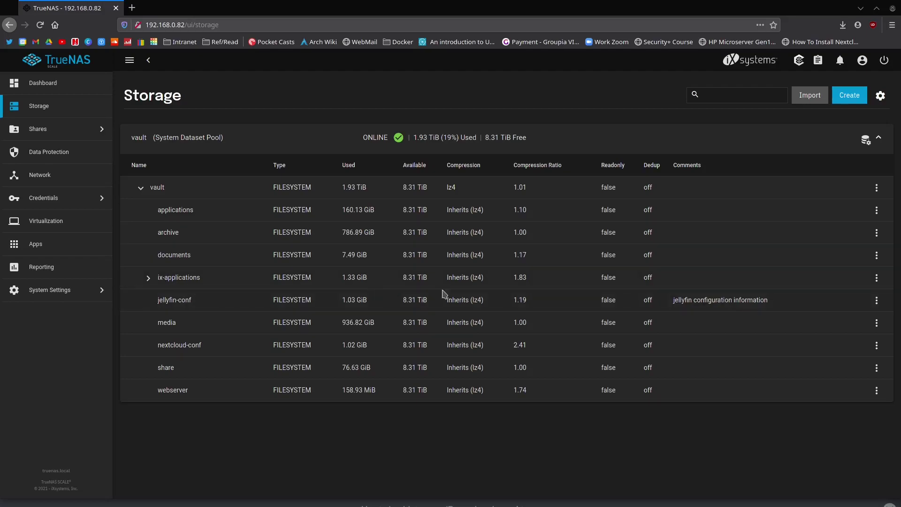
{"action": "left_click", "coordinate": [878, 283]}
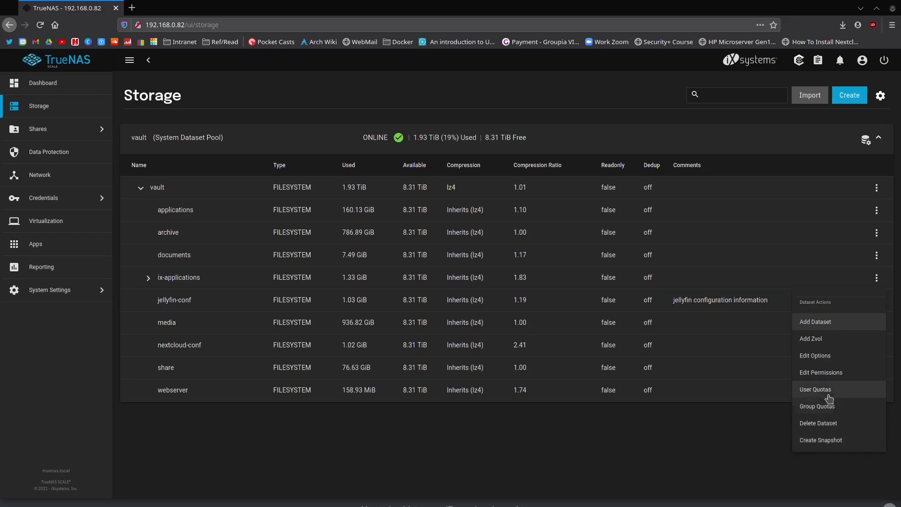
{"action": "left_click", "coordinate": [842, 423]}
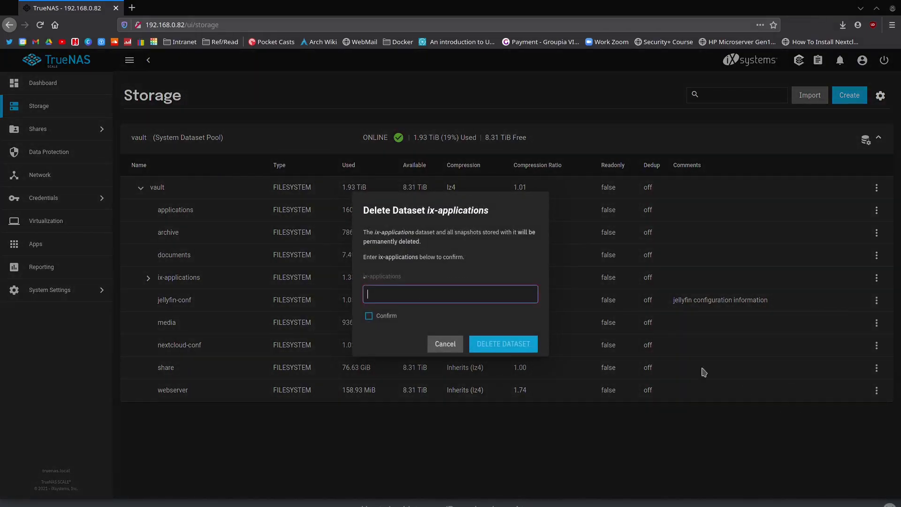
- Confirm by entering ix-applications, tick Confirm, and permanently delete the dataset
{"action": "left_click", "coordinate": [407, 286]}
{"action": "mouse_move", "coordinate": [406, 282]}
{"action": "left_mouse_down"}
{"action": "mouse_move", "coordinate": [356, 280]}
{"action": "mouse_move", "coordinate": [402, 278]}
{"action": "left_mouse_up"}
{"action": "middle_click", "coordinate": [400, 295]}
{"action": "left_click", "coordinate": [380, 318]}
{"action": "left_click", "coordinate": [478, 344]}
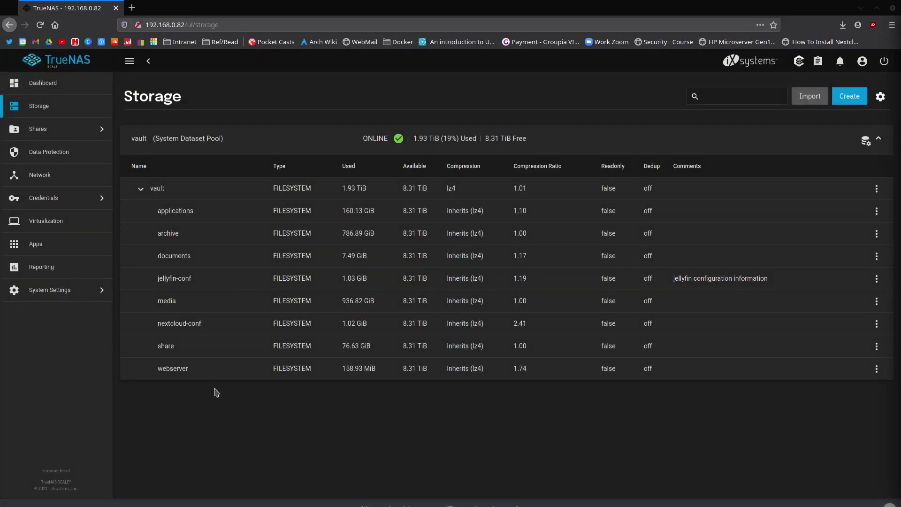
- Choose vault as the Apps pool and close the success message
{"action": "left_click", "coordinate": [61, 248]}
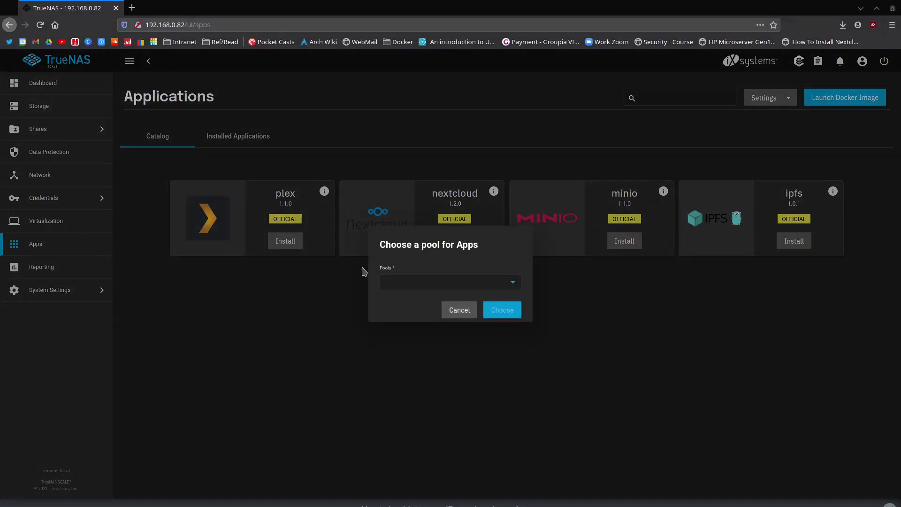
{"action": "left_click", "coordinate": [509, 286]}
{"action": "left_click", "coordinate": [428, 294]}
{"action": "left_click", "coordinate": [506, 310]}
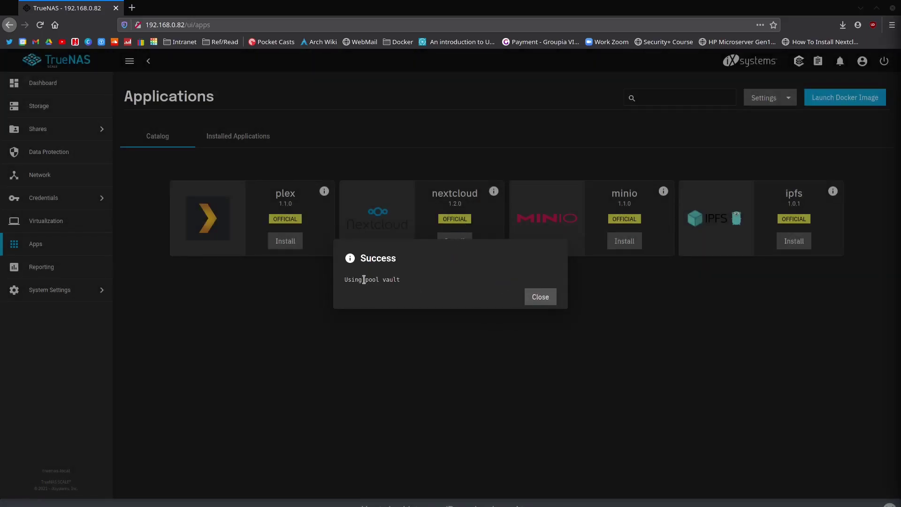
{"action": "left_click_drag", "start_coordinate": [364, 280], "coordinate": [402, 281]}
{"action": "left_click", "coordinate": [541, 297]}
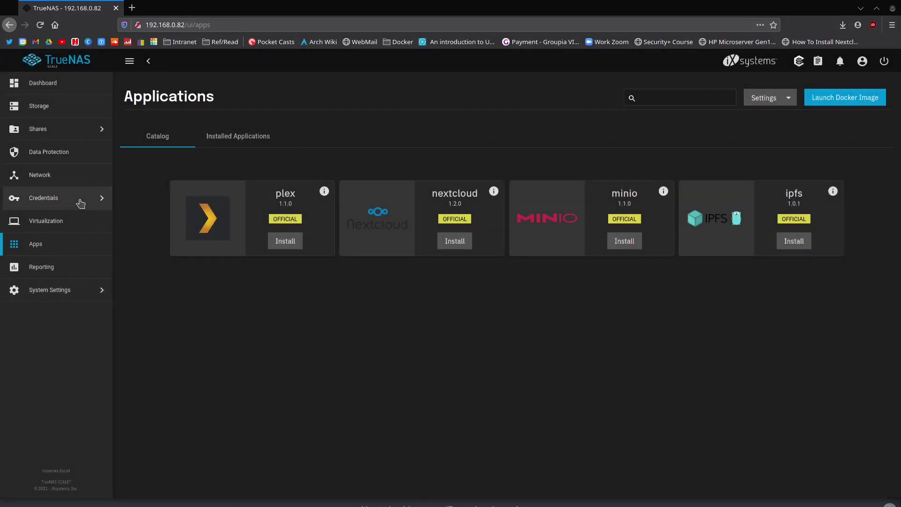
- Review the Storage page showing the recreated ix-applications dataset
{"action": "left_click", "coordinate": [59, 114]}
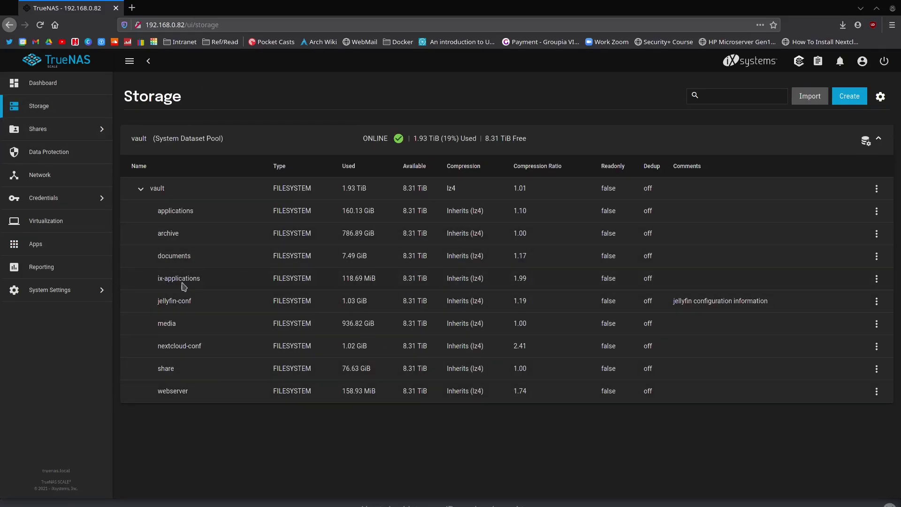
{"action": "left_click_drag", "start_coordinate": [172, 278], "coordinate": [282, 278]}
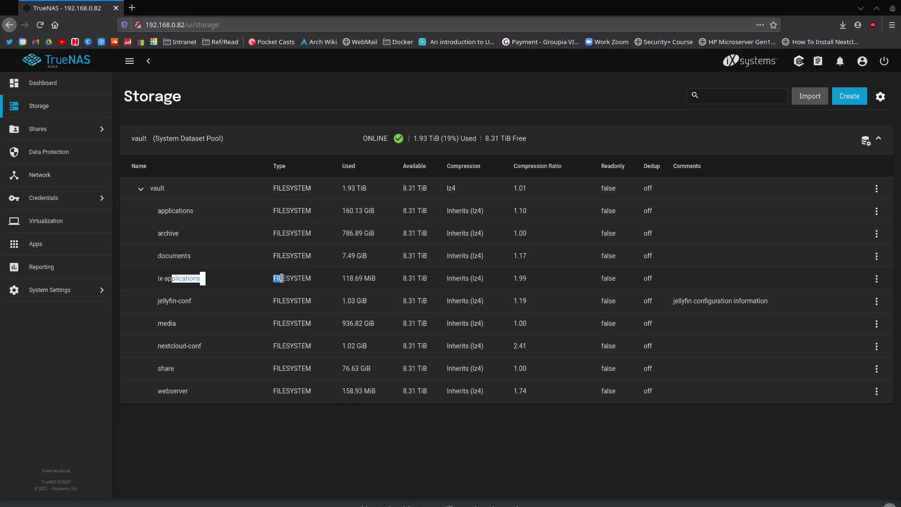
{"action": "left_click", "coordinate": [286, 282]}
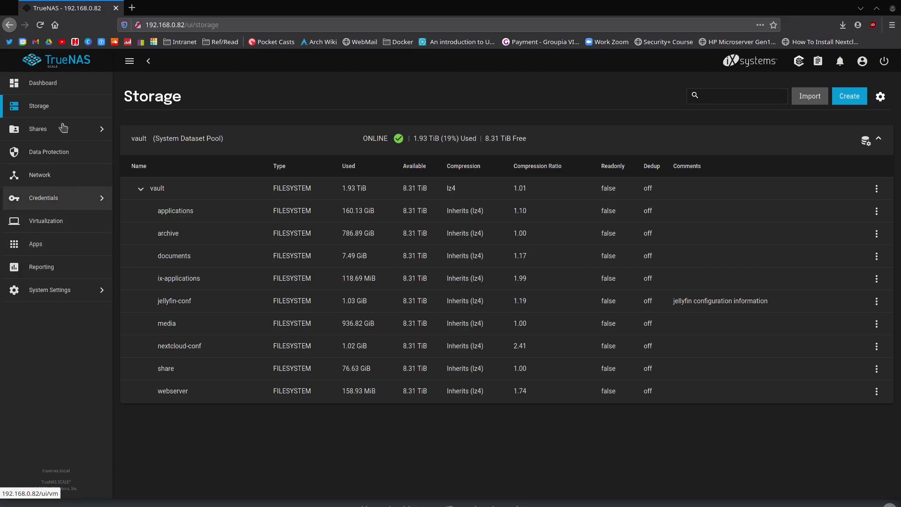
- Browse Shares, Data Protection, Network and Credentials, ending on the empty Virtual Machines page
{"action": "left_click", "coordinate": [73, 133]}
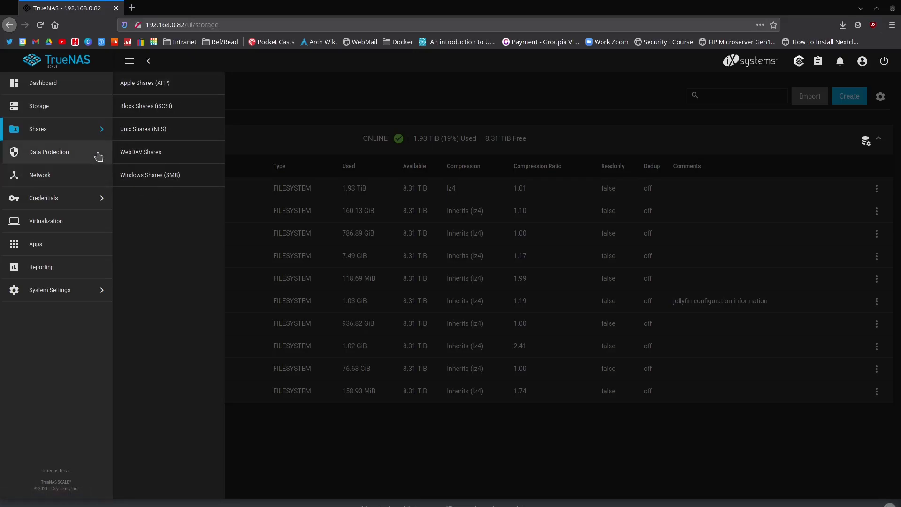
{"action": "left_click", "coordinate": [78, 159]}
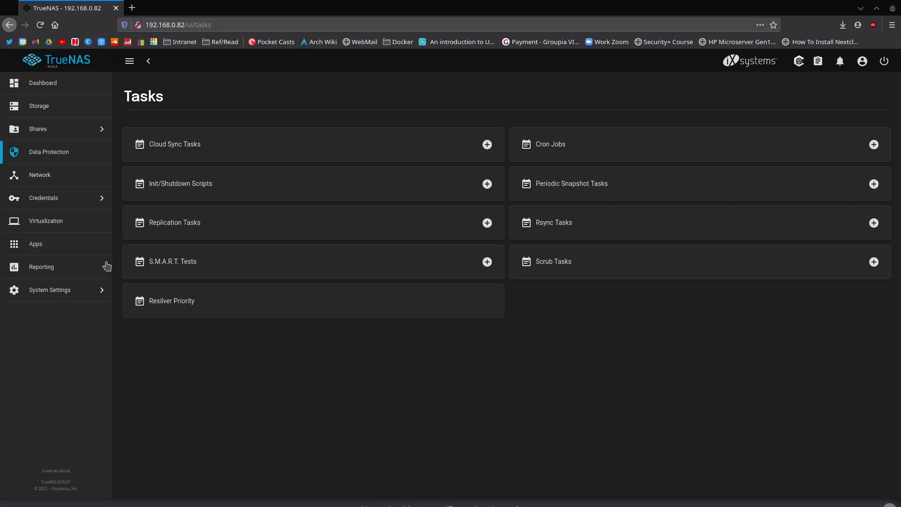
{"action": "left_click", "coordinate": [62, 178]}
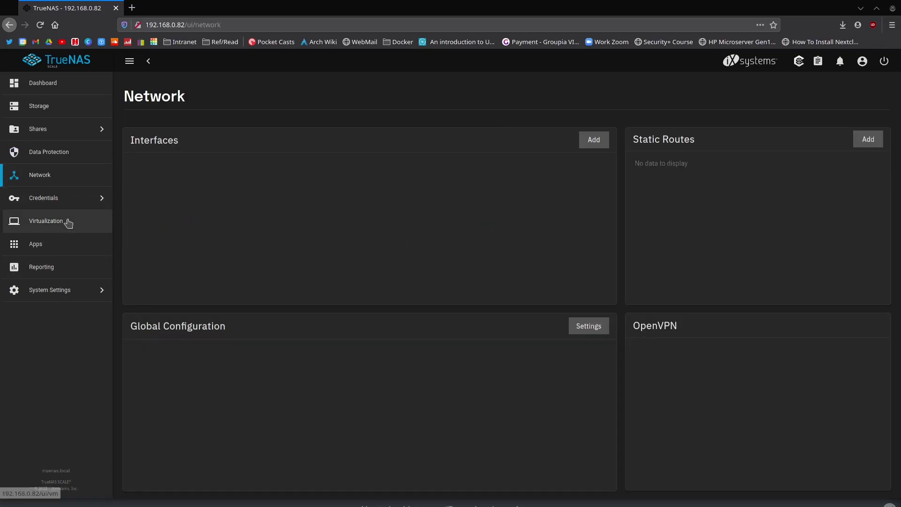
{"action": "left_click", "coordinate": [89, 202]}
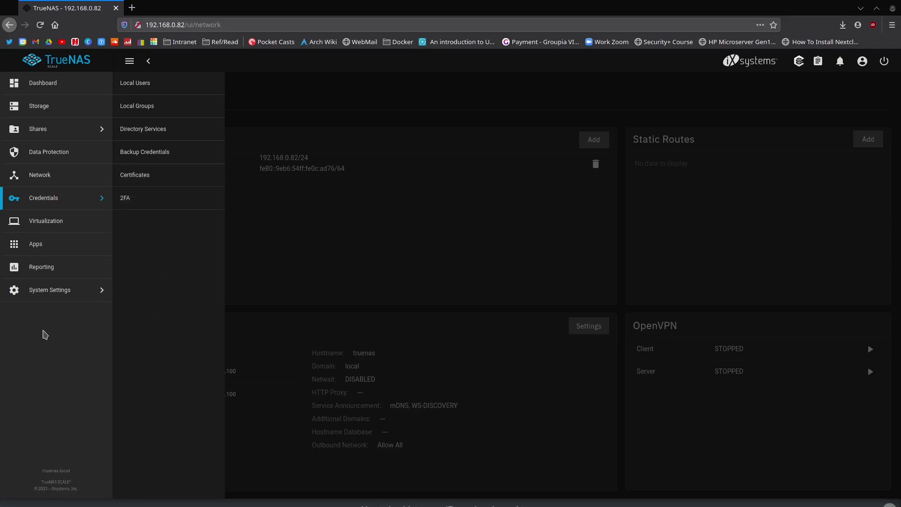
{"action": "left_click", "coordinate": [58, 224]}
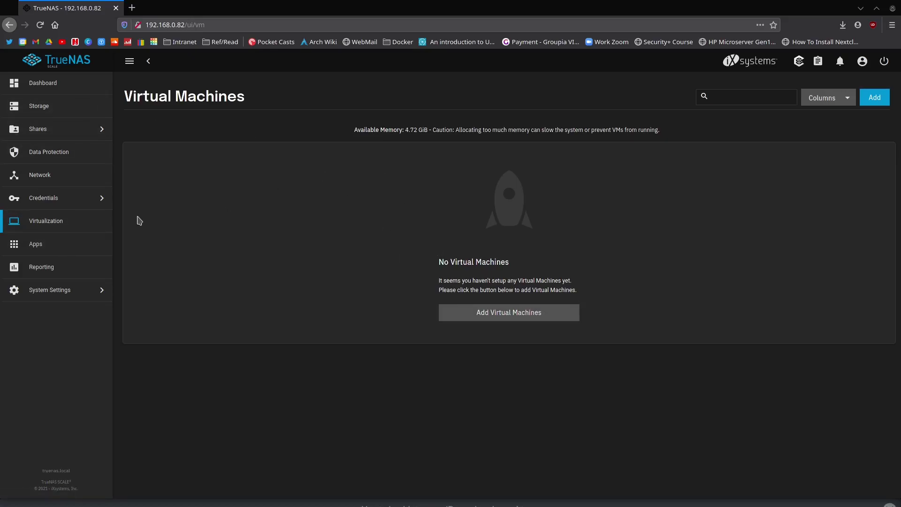
- Check System Settings > Update shows no updates, then return to the Applications catalog
{"action": "left_click", "coordinate": [66, 292]}
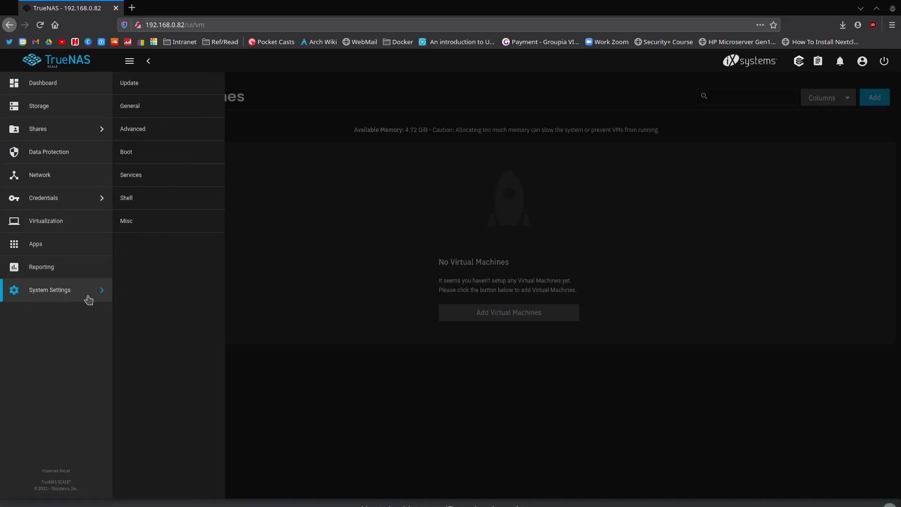
{"action": "left_click", "coordinate": [161, 83]}
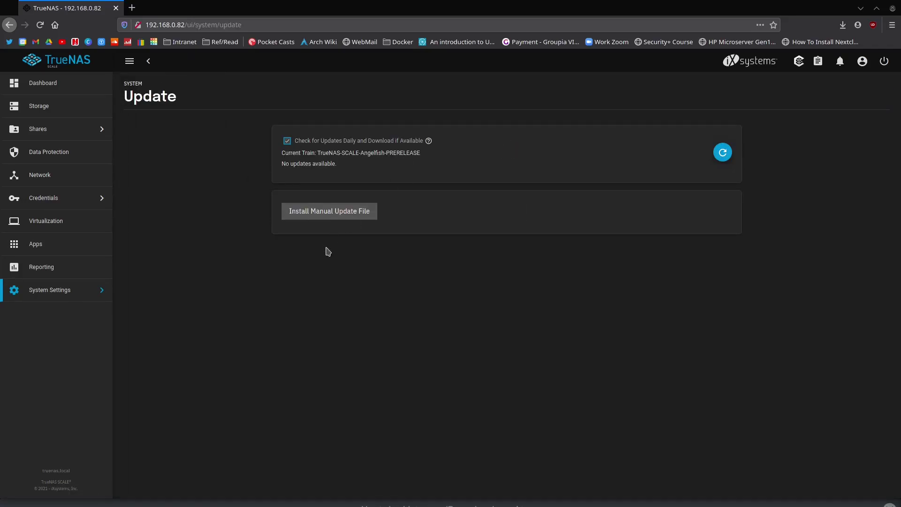
{"action": "left_click", "coordinate": [38, 297]}
{"action": "left_click", "coordinate": [330, 301]}
{"action": "left_click", "coordinate": [61, 249]}
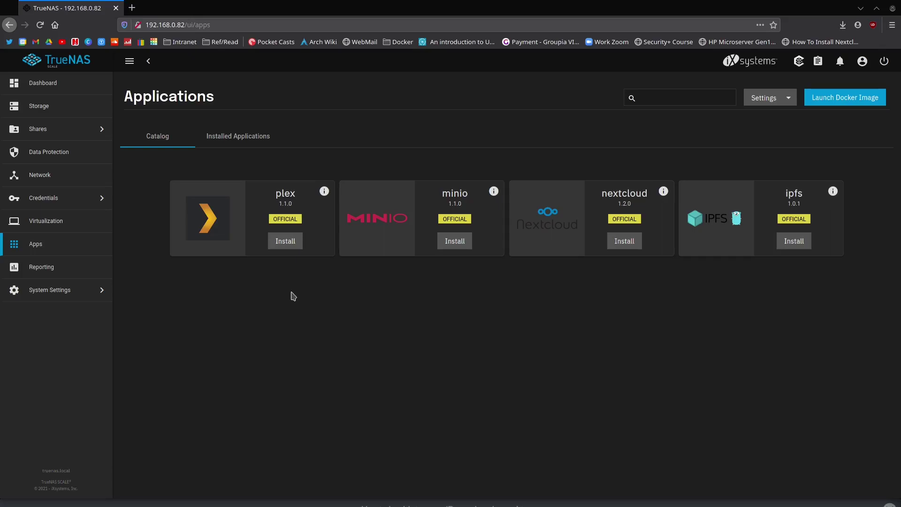
{"action": "left_click", "coordinate": [251, 138]}
{"action": "left_click", "coordinate": [167, 139]}
- View the apps' Kubernetes Settings and close them without changes
{"action": "left_click", "coordinate": [781, 99]}
{"action": "left_click", "coordinate": [761, 132]}
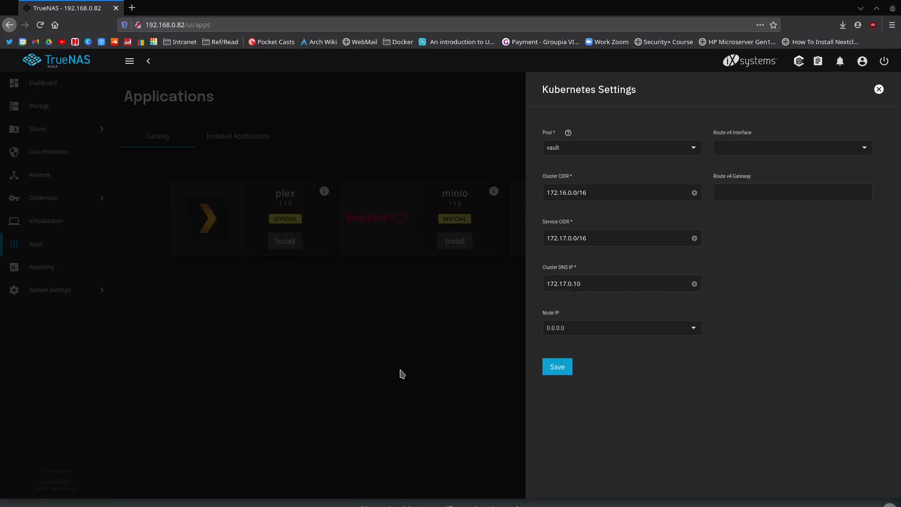
{"action": "left_click_drag", "start_coordinate": [558, 83], "coordinate": [626, 97]}
{"action": "left_click", "coordinate": [446, 408]}
{"action": "left_click", "coordinate": [449, 411]}
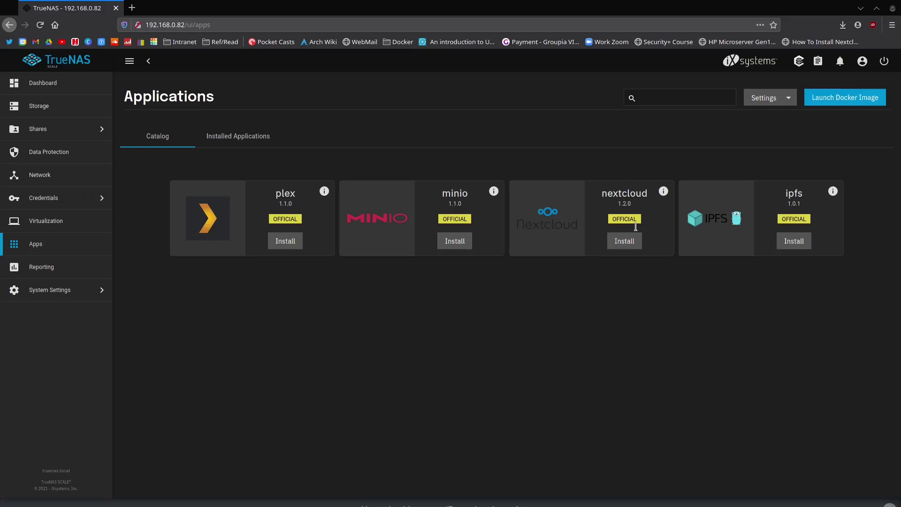
- Start installing nextcloud, name it nextcloudnc1, and set Image Pull Policy to 'Always pull image'
{"action": "left_click", "coordinate": [624, 241]}
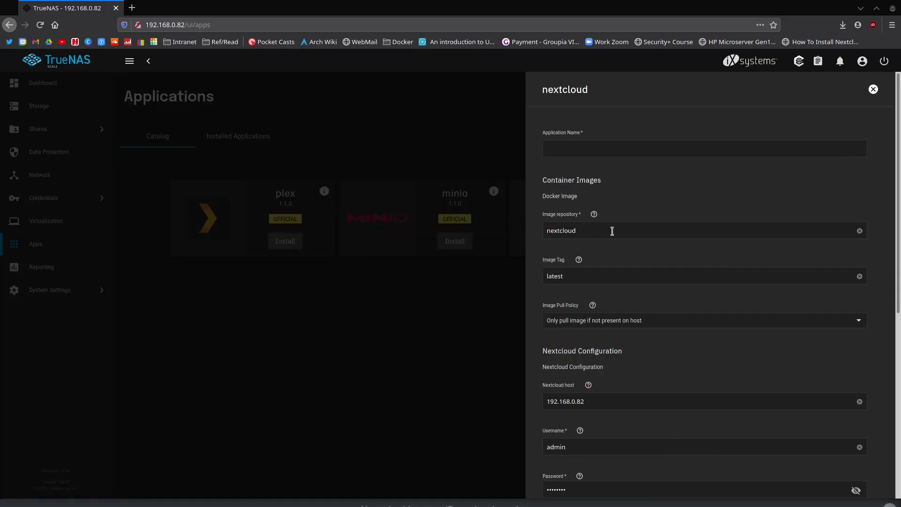
{"action": "left_click", "coordinate": [638, 151]}
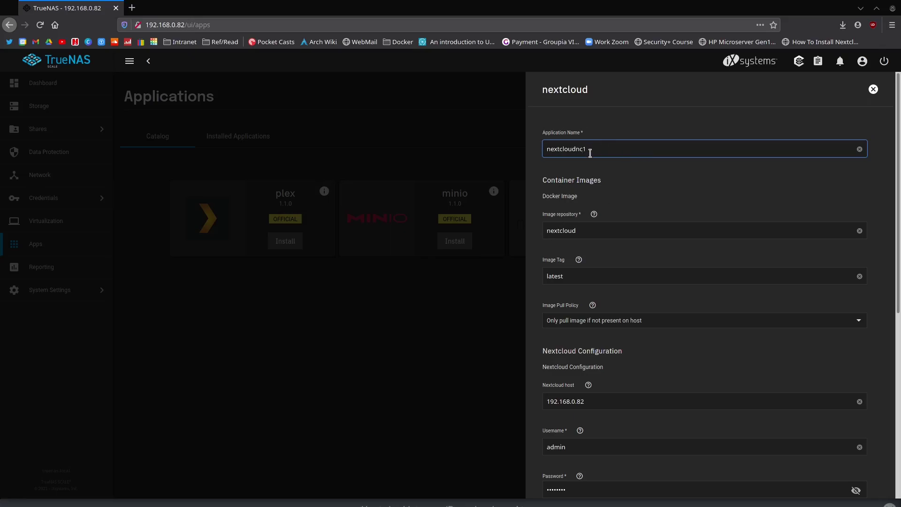
{"action": "left_click", "coordinate": [580, 331]}
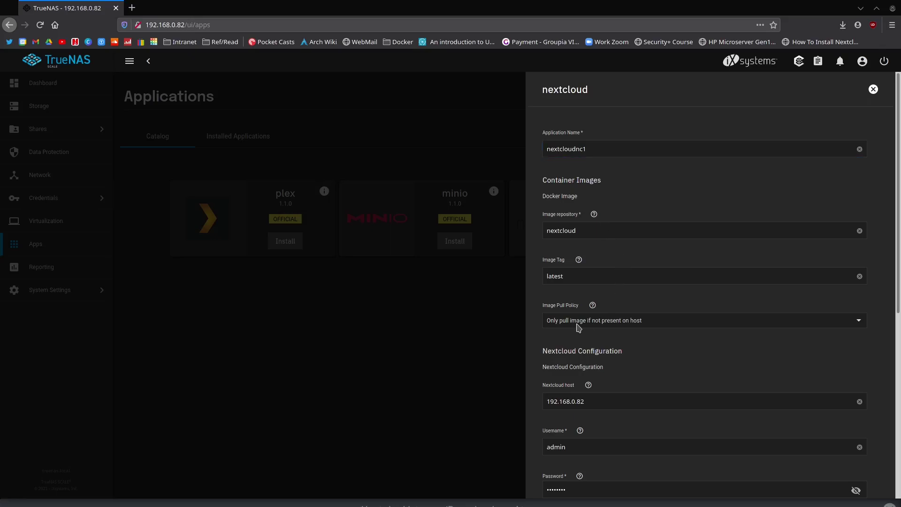
{"action": "left_click", "coordinate": [845, 325]}
{"action": "left_click", "coordinate": [661, 346]}
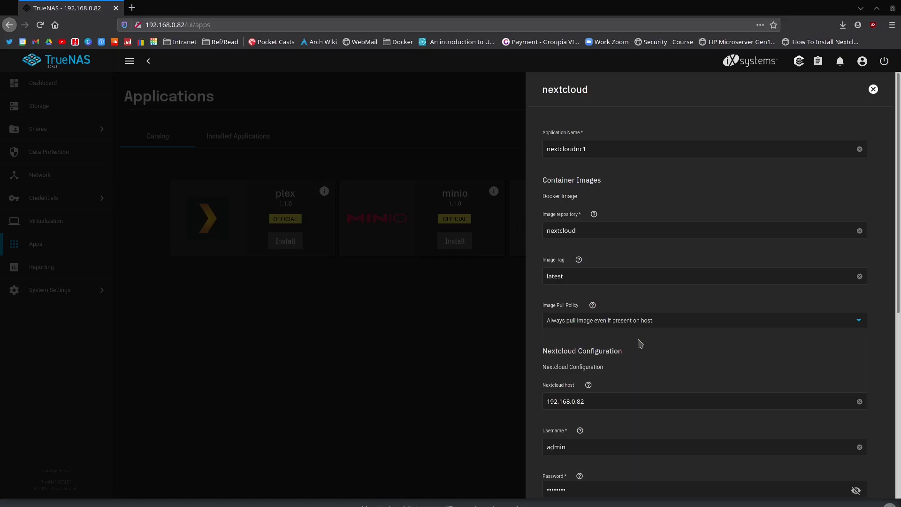
{"action": "scroll", "coordinate": [640, 342], "scroll_direction": "down", "scroll_amount": 1}
{"action": "scroll", "coordinate": [626, 288], "scroll_direction": "down", "scroll_amount": 1}
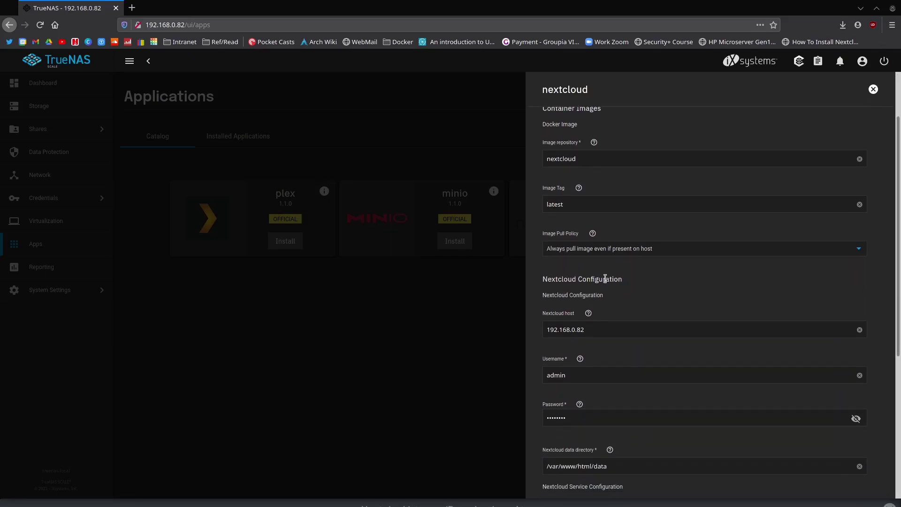
{"action": "scroll", "coordinate": [592, 273], "scroll_direction": "down", "scroll_amount": 1}
{"action": "scroll", "coordinate": [582, 263], "scroll_direction": "down", "scroll_amount": 1}
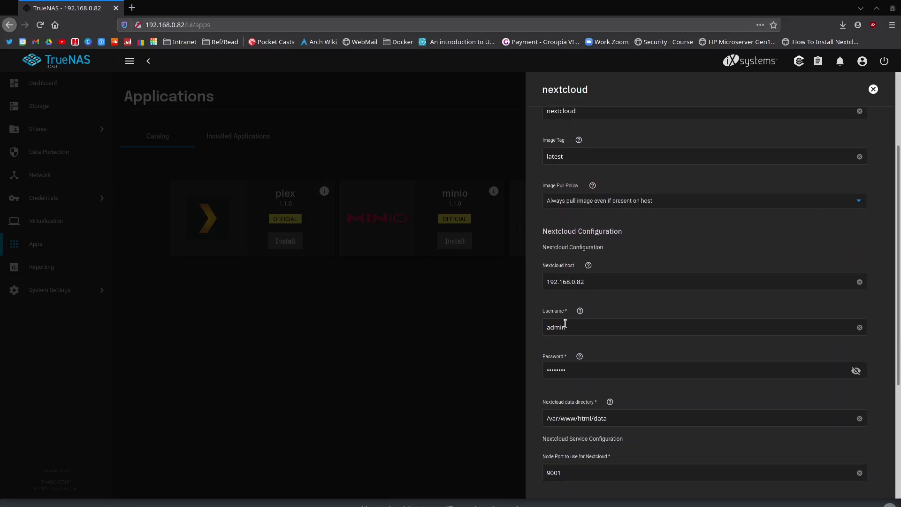
- Replace the Nextcloud username with a custom account name and enter a new password
{"action": "left_click", "coordinate": [586, 328]}
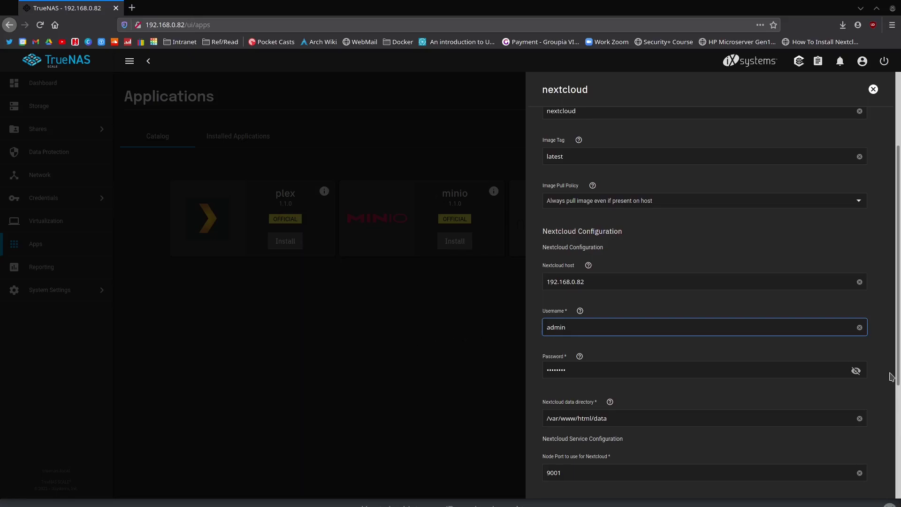
{"action": "key", "text": "ctrl+a"}
{"action": "type", "text": "nath042"}
{"action": "key", "text": "Tab"}
{"action": "type", "text": "p"}
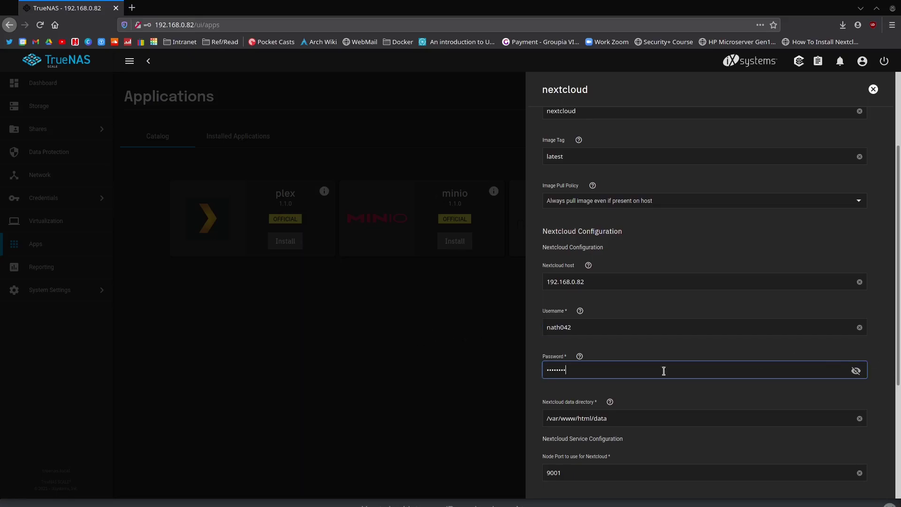
{"action": "scroll", "coordinate": [564, 332], "scroll_direction": "up", "scroll_amount": 2}
{"action": "scroll", "coordinate": [626, 230], "scroll_direction": "down", "scroll_amount": 3}
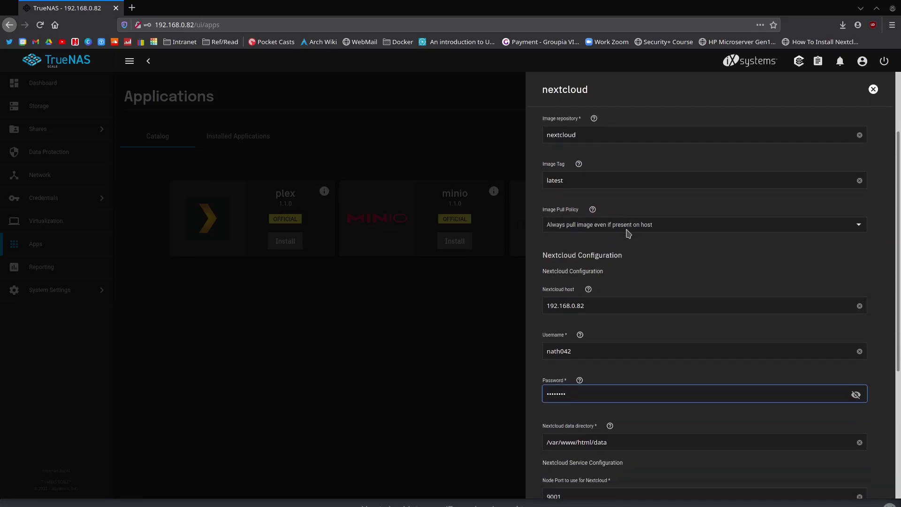
{"action": "scroll", "coordinate": [627, 237], "scroll_direction": "down", "scroll_amount": 3}
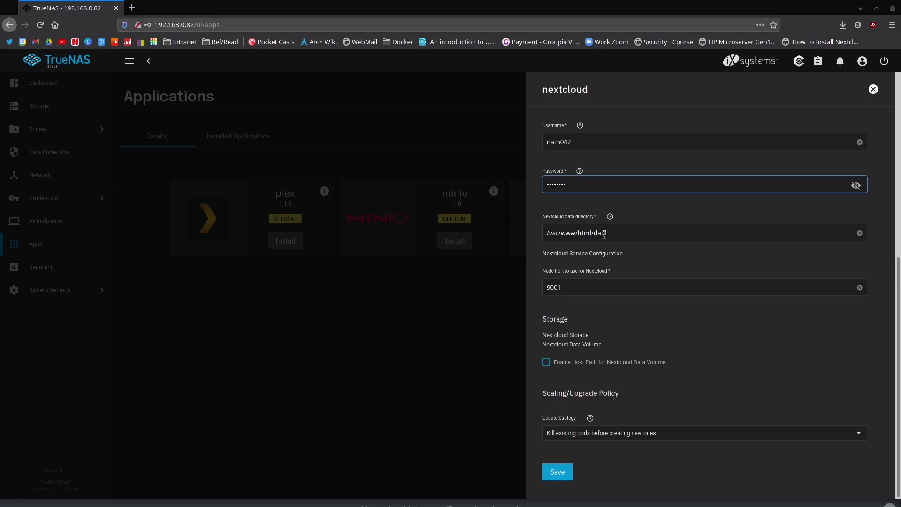
- Replace the Nextcloud data directory path with /mnt/vault/documents/data
{"action": "left_click", "coordinate": [618, 233]}
{"action": "left_click_drag", "start_coordinate": [619, 233], "coordinate": [547, 233]}
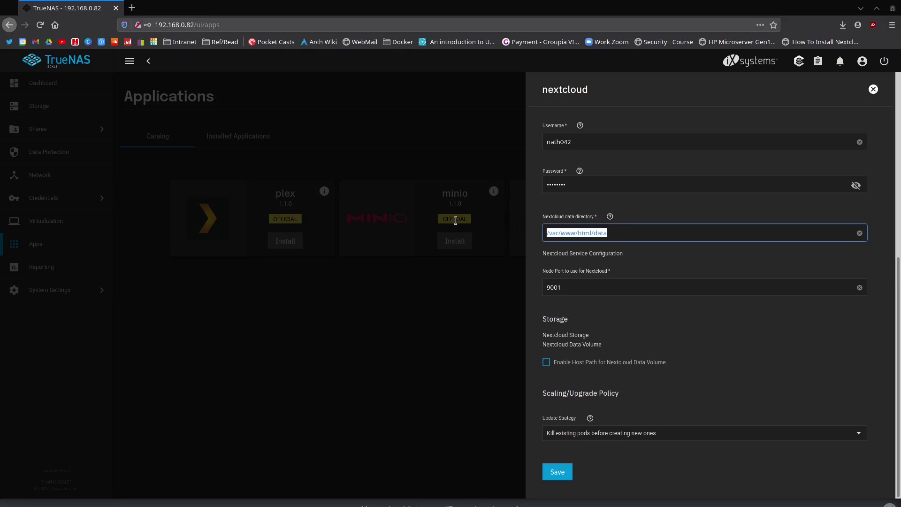
{"action": "type", "text": "/mnt"}
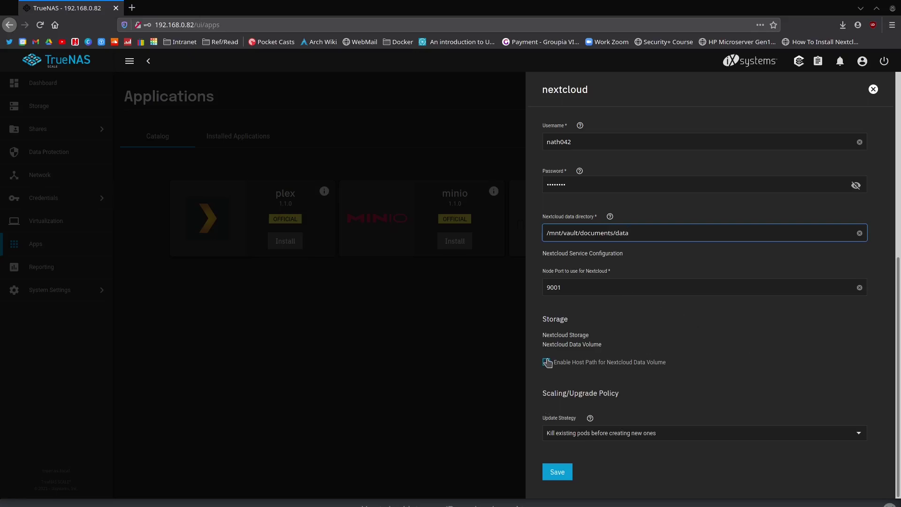
- Enable a host path for the Nextcloud data volume and pick /mnt/vault/nextcloud-conf
{"action": "left_click", "coordinate": [613, 364]}
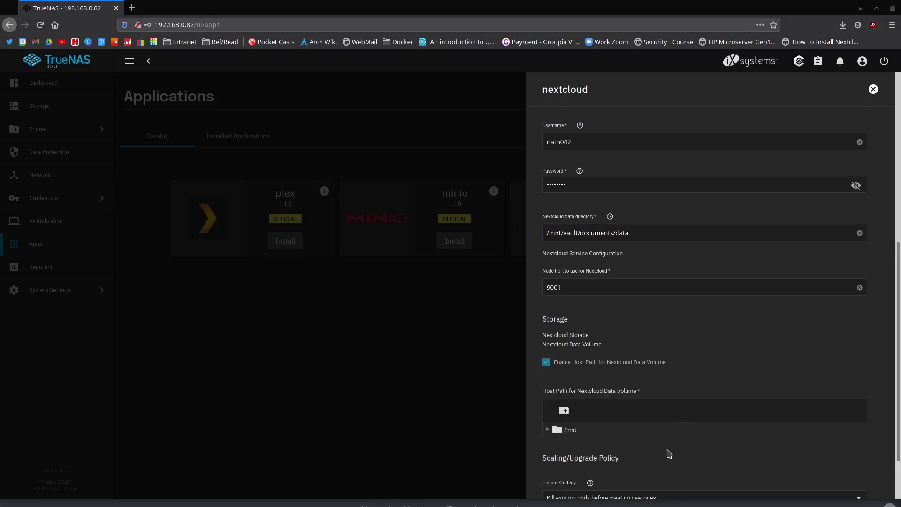
{"action": "left_click", "coordinate": [548, 430]}
{"action": "scroll", "coordinate": [549, 432], "scroll_direction": "down", "scroll_amount": 2}
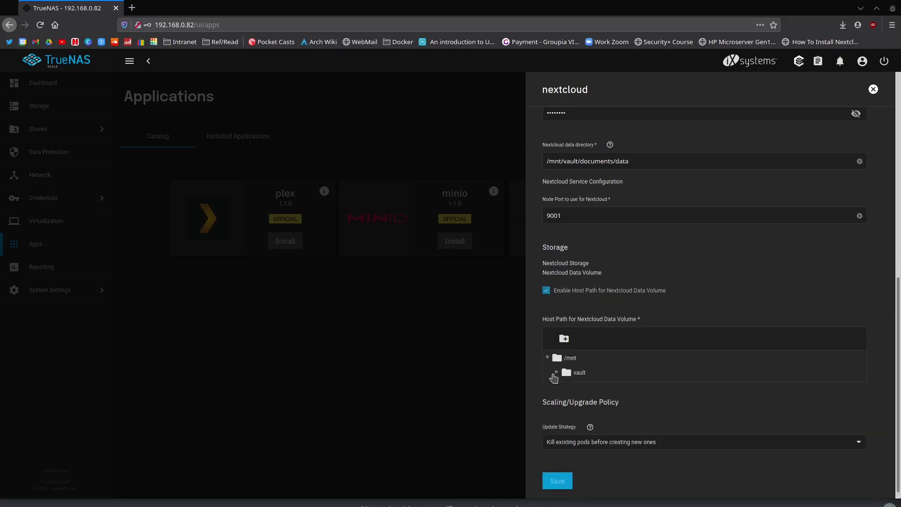
{"action": "left_click", "coordinate": [556, 373]}
{"action": "scroll", "coordinate": [620, 439], "scroll_direction": "down", "scroll_amount": 1}
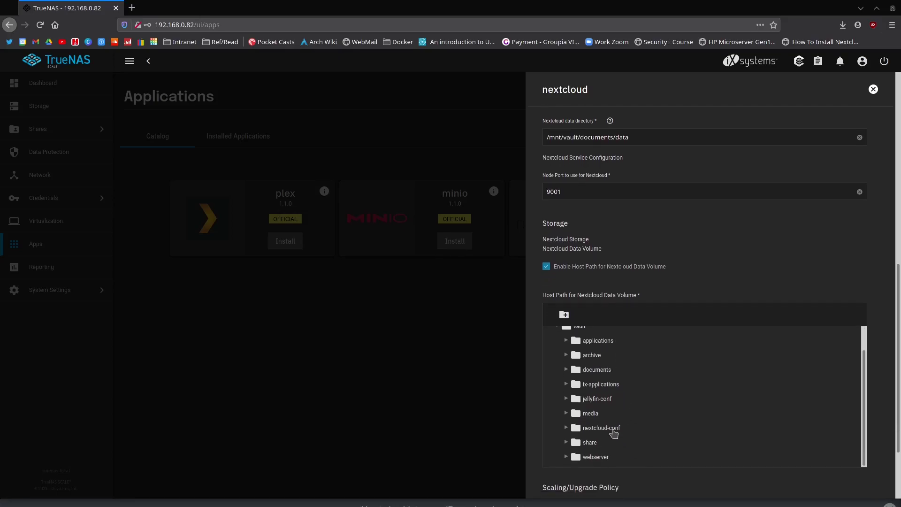
{"action": "left_click", "coordinate": [604, 429]}
- Look inside the nextcloud-conf folder, then collapse it, keeping it as the host path
{"action": "scroll", "coordinate": [648, 433], "scroll_direction": "down", "scroll_amount": 3}
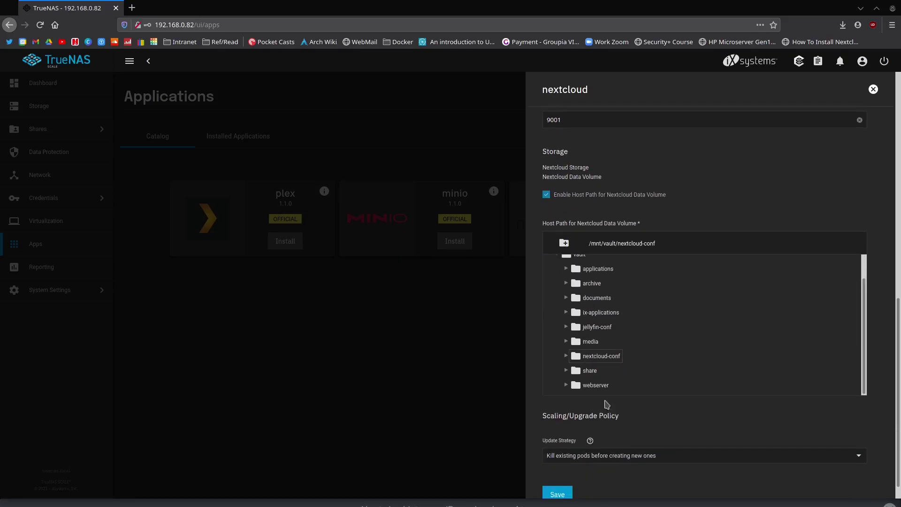
{"action": "left_click", "coordinate": [566, 356]}
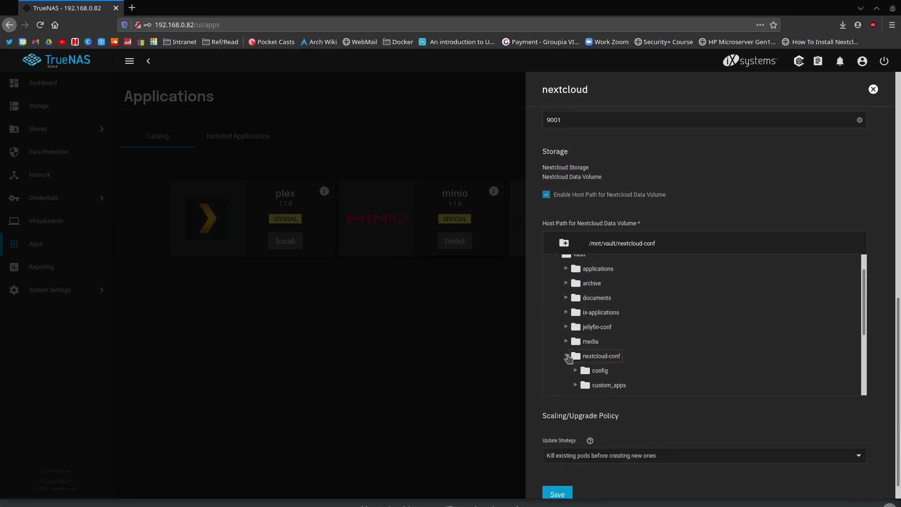
{"action": "scroll", "coordinate": [620, 374], "scroll_direction": "down", "scroll_amount": 4}
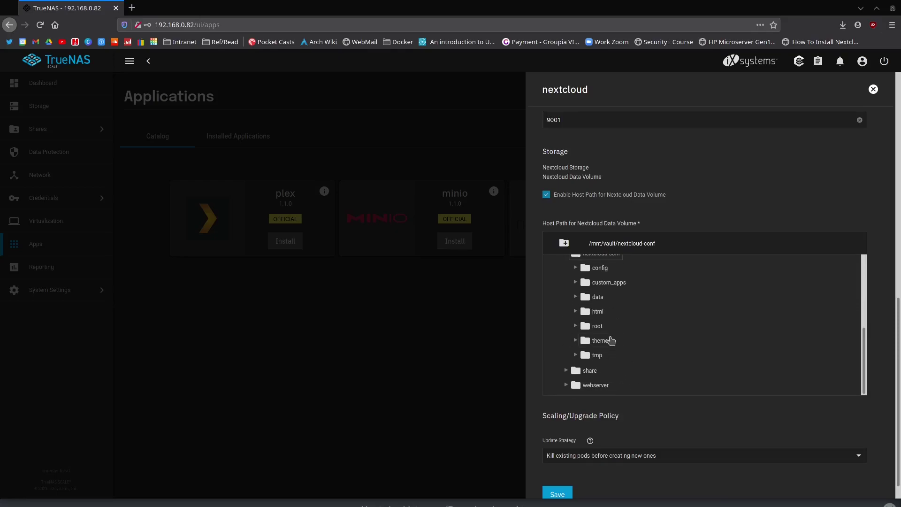
{"action": "scroll", "coordinate": [615, 352], "scroll_direction": "up", "scroll_amount": 2}
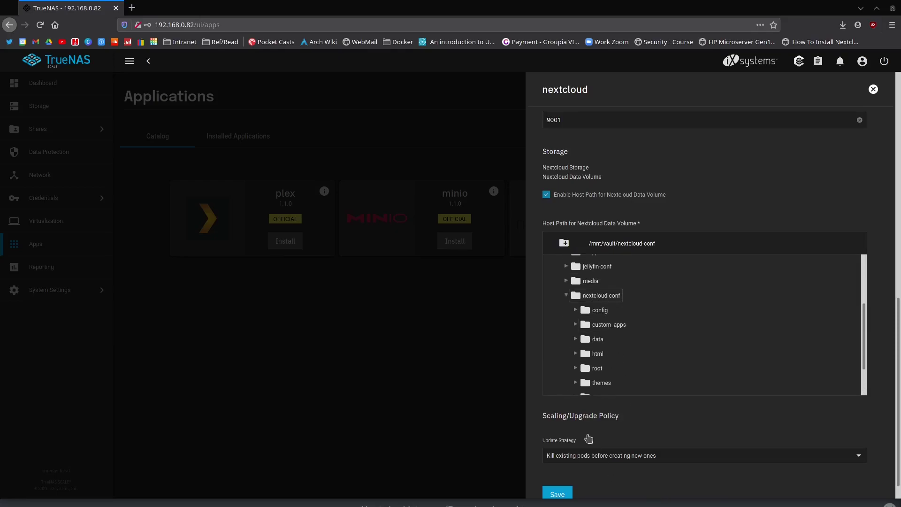
{"action": "left_click", "coordinate": [567, 295]}
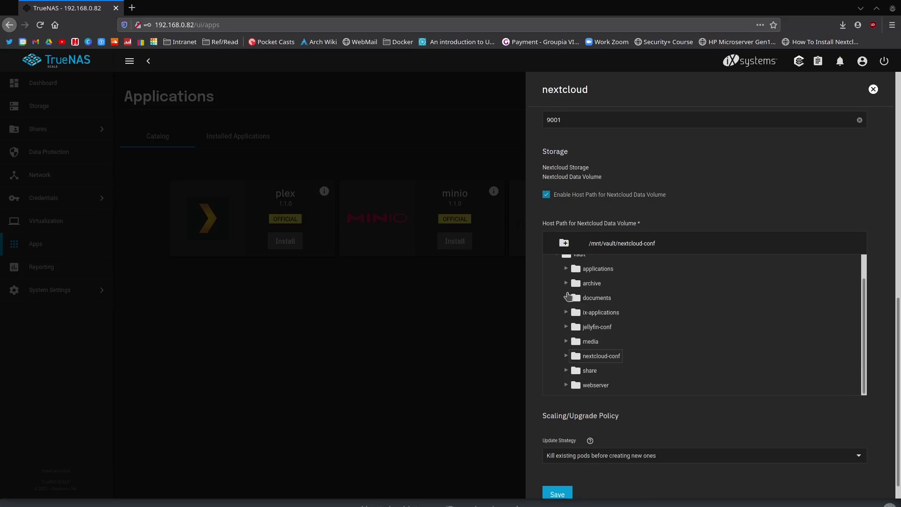
{"action": "scroll", "coordinate": [617, 432], "scroll_direction": "down", "scroll_amount": 1}
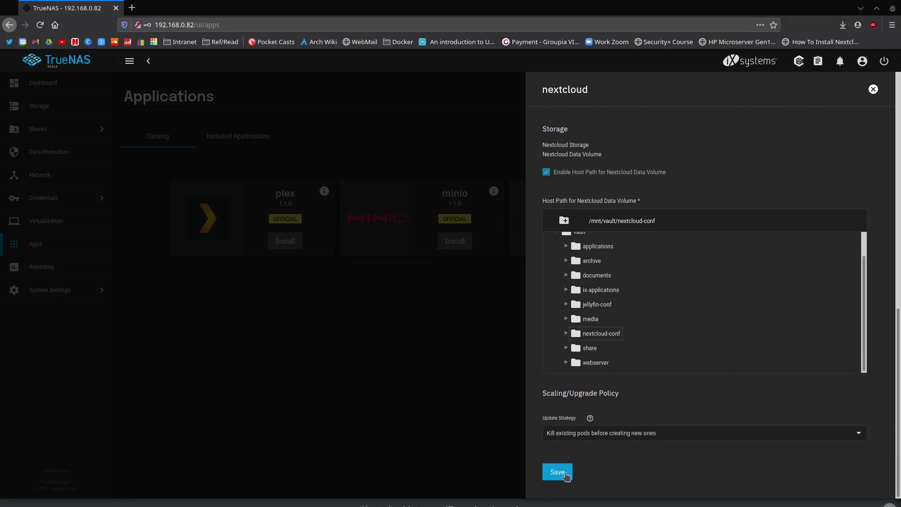
{"action": "scroll", "coordinate": [577, 457], "scroll_direction": "up", "scroll_amount": 6}
{"action": "scroll", "coordinate": [548, 313], "scroll_direction": "down", "scroll_amount": 6}
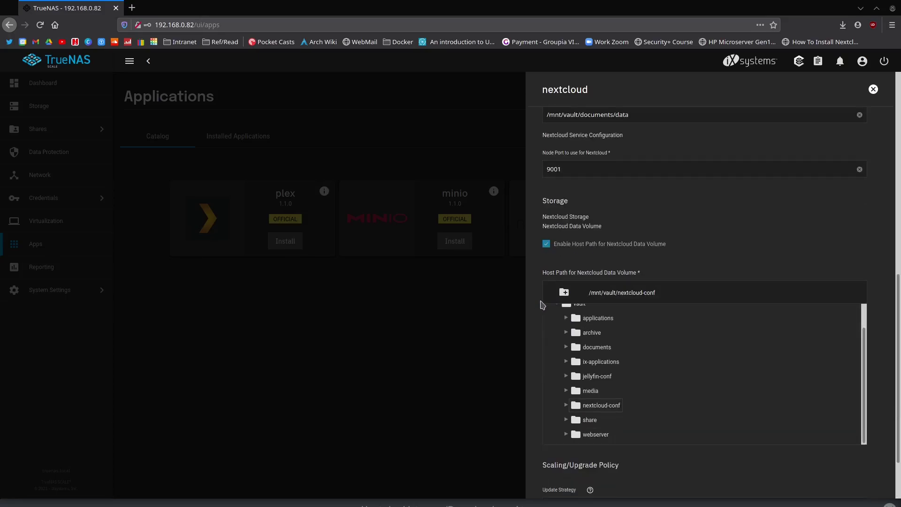
- Save the form to install Nextcloud and confirm nextcloudnc1 1.2.0 is deploying on port 9001
{"action": "left_click", "coordinate": [565, 479]}
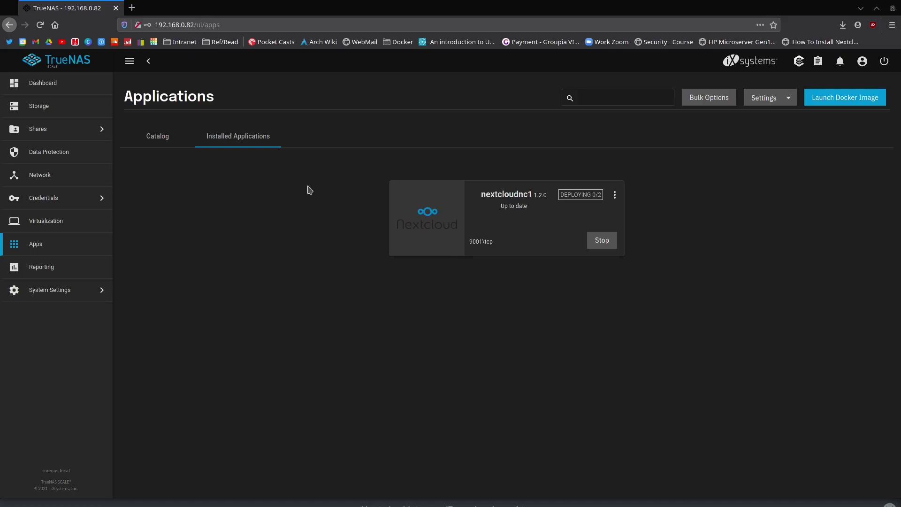
{"action": "left_click", "coordinate": [162, 138]}
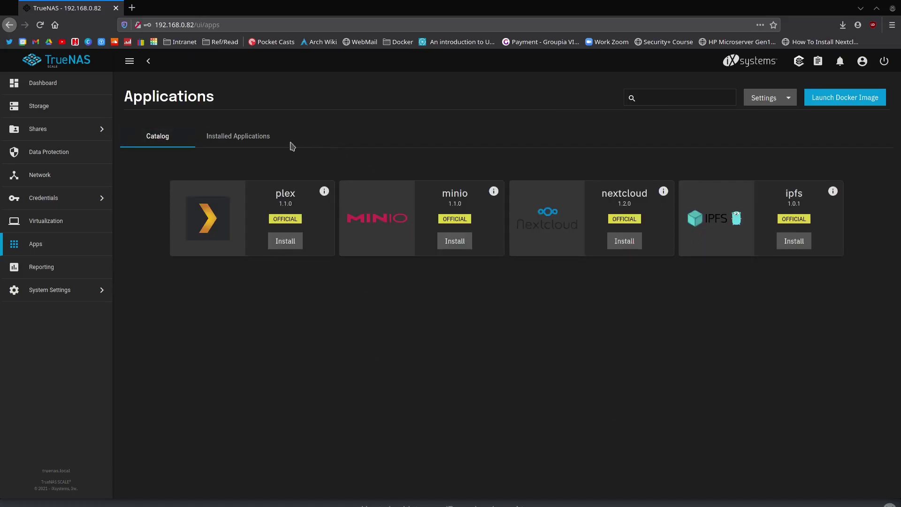
{"action": "left_click", "coordinate": [243, 142]}
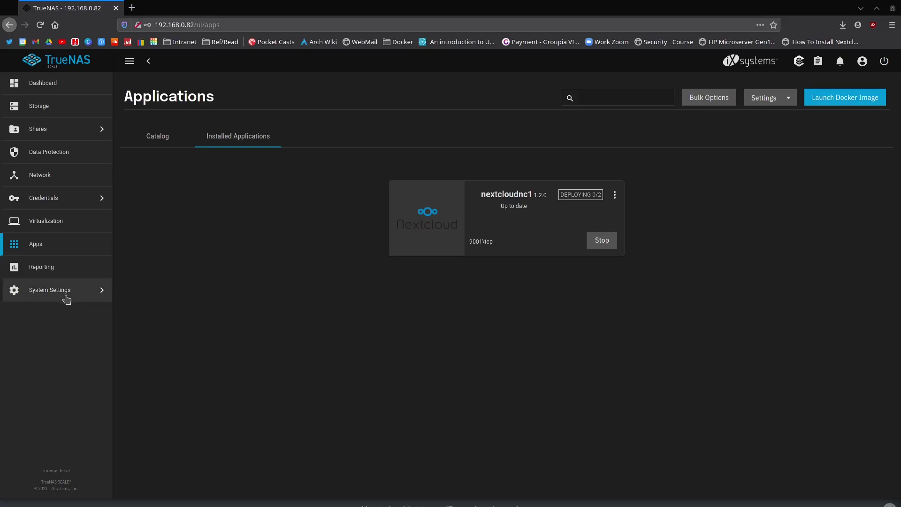
{"action": "left_click", "coordinate": [773, 101]}
{"action": "left_click", "coordinate": [642, 115]}
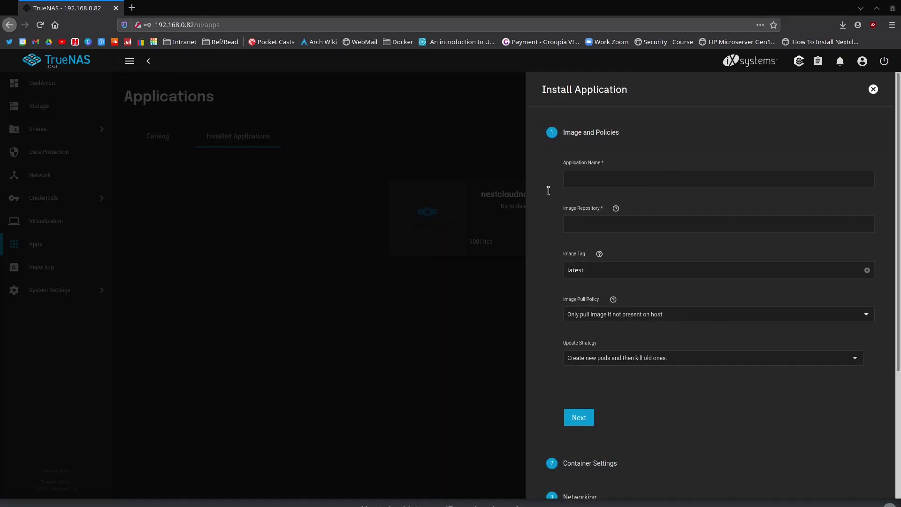
{"action": "scroll", "coordinate": [624, 256], "scroll_direction": "down", "scroll_amount": 3}
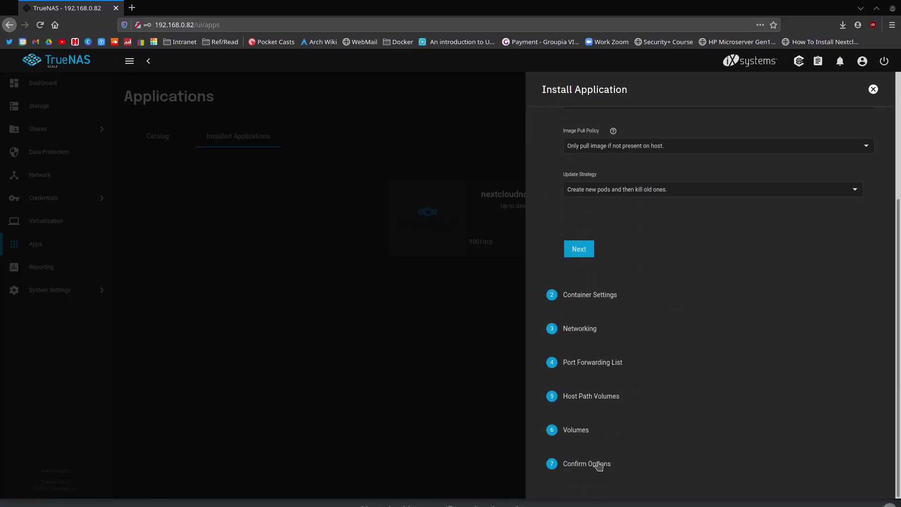
{"action": "left_click", "coordinate": [321, 350]}
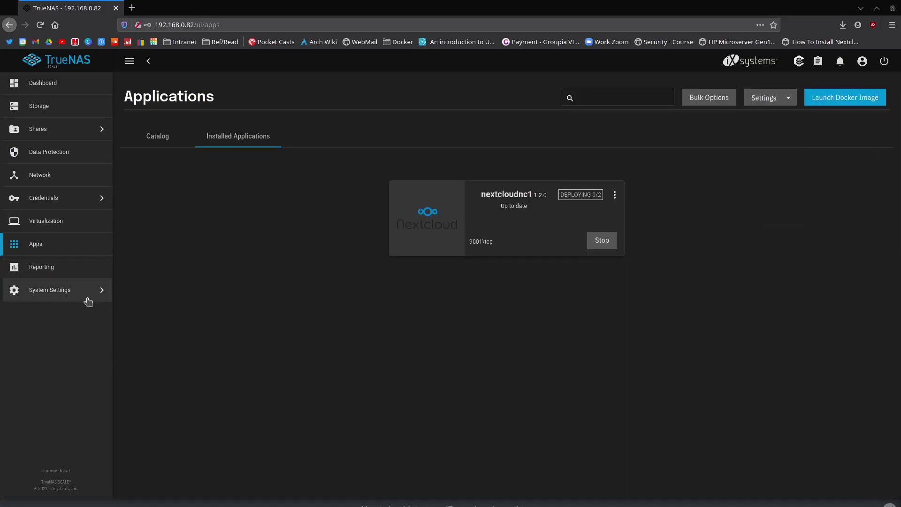
{"action": "left_click", "coordinate": [77, 275]}
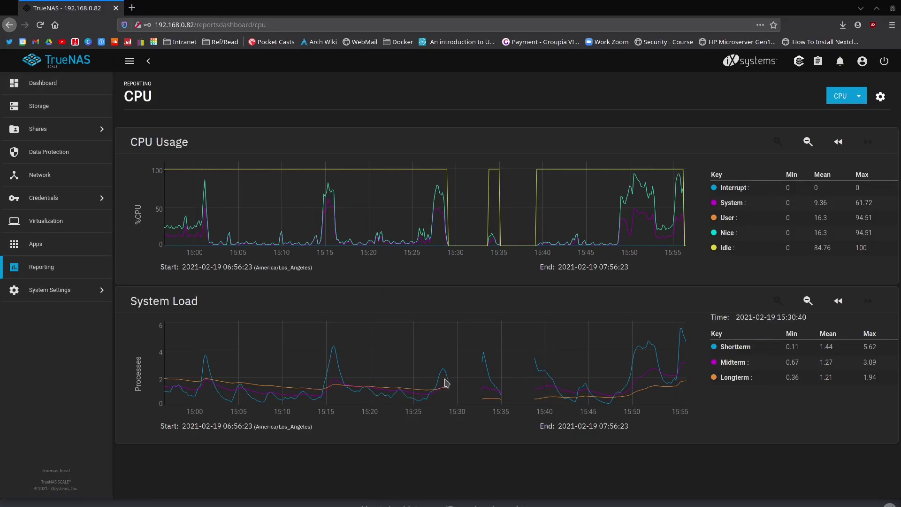
- Check nextcloudnc1's deployment in Installed Applications, then view the vault pool's datasets in Storage
{"action": "left_click", "coordinate": [37, 245]}
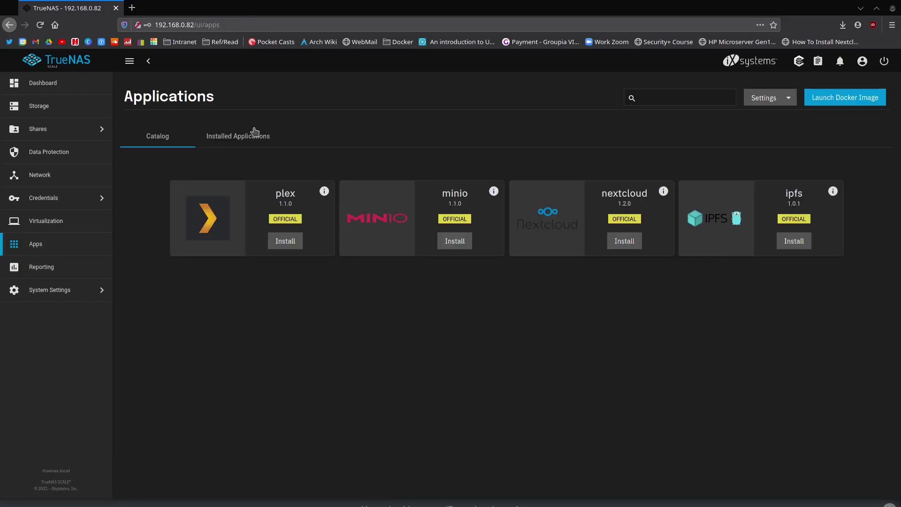
{"action": "left_click", "coordinate": [788, 98]}
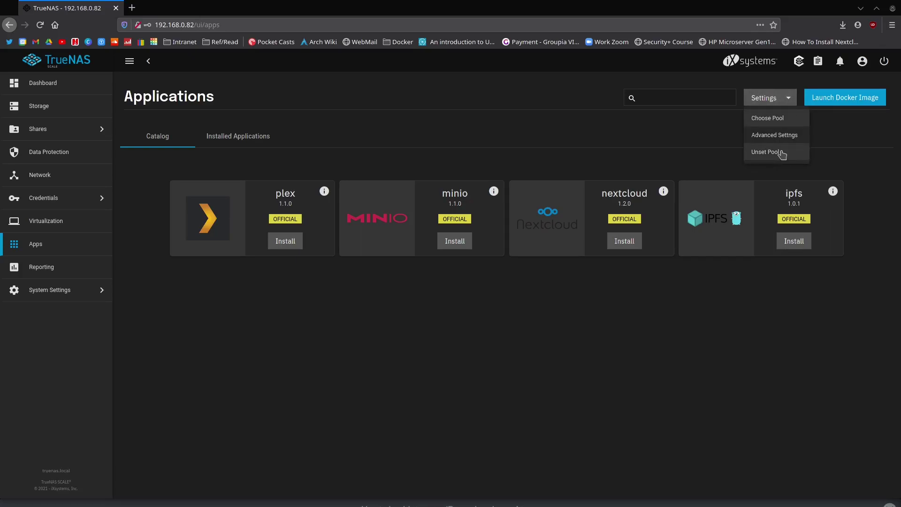
{"action": "left_click", "coordinate": [534, 346]}
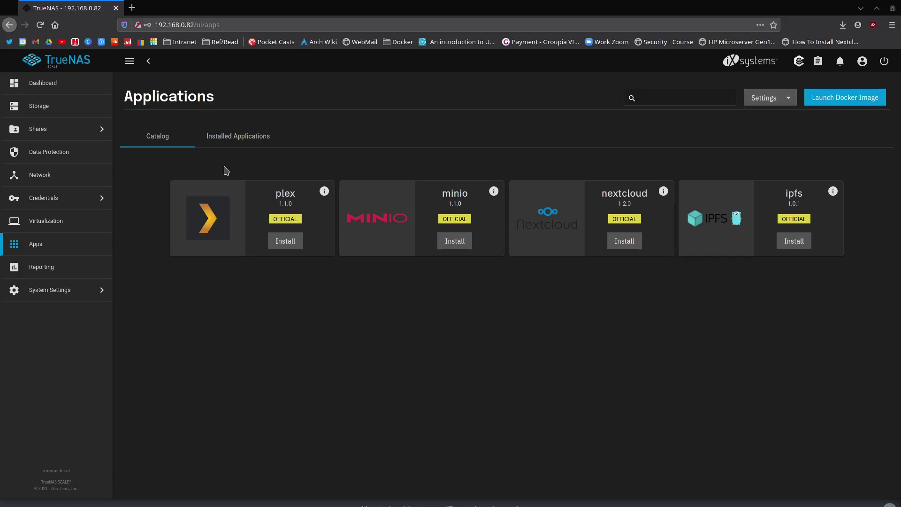
{"action": "left_click", "coordinate": [253, 131]}
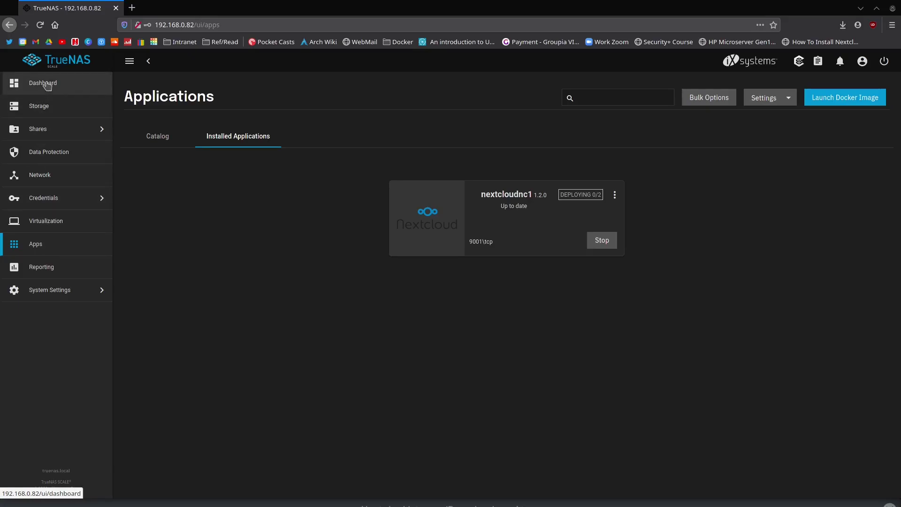
{"action": "left_click", "coordinate": [63, 118]}
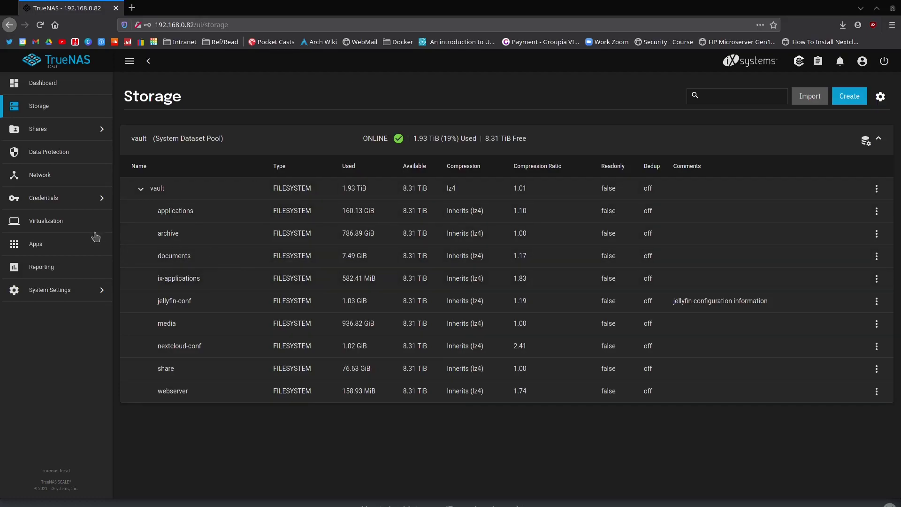
- Return to Installed Applications to see nextcloudnc1 deploying at 1/2
{"action": "left_click", "coordinate": [55, 248]}
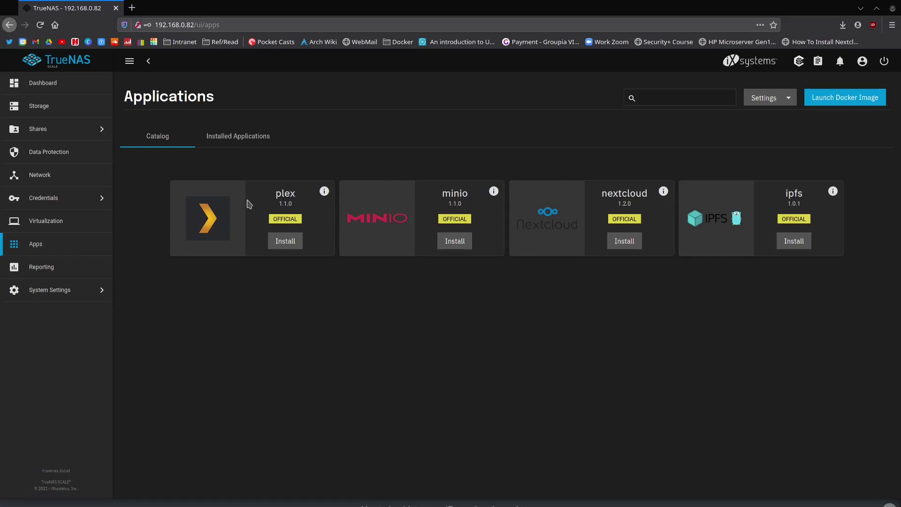
{"action": "left_click", "coordinate": [237, 134]}
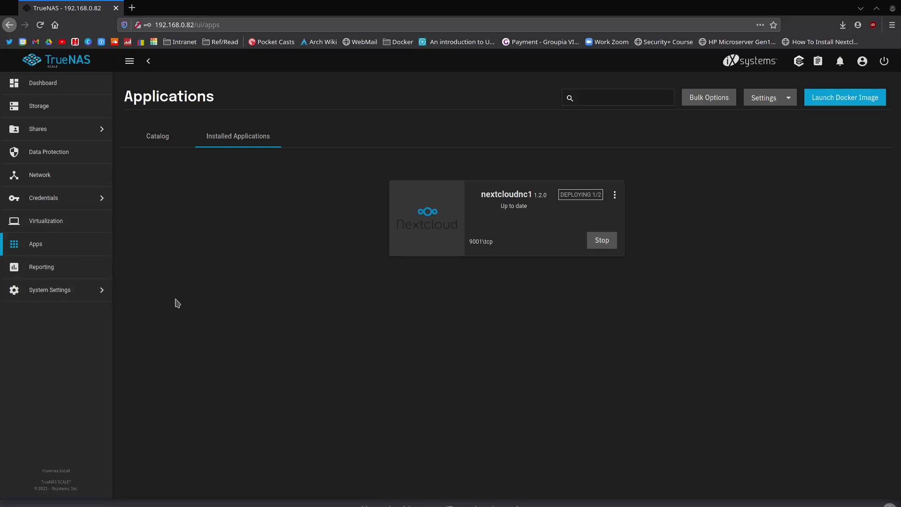
- Go to System Settings > Boot to list the five boot environments
{"action": "left_click", "coordinate": [53, 295]}
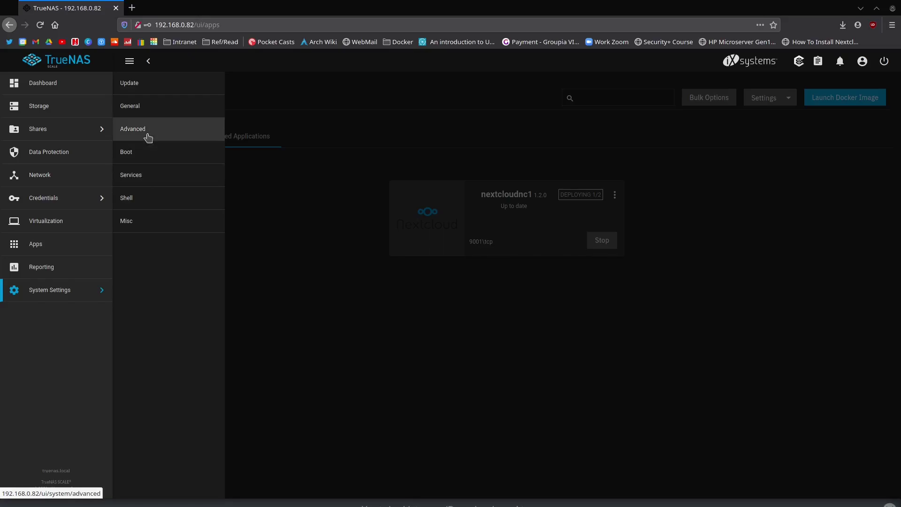
{"action": "left_click", "coordinate": [137, 160]}
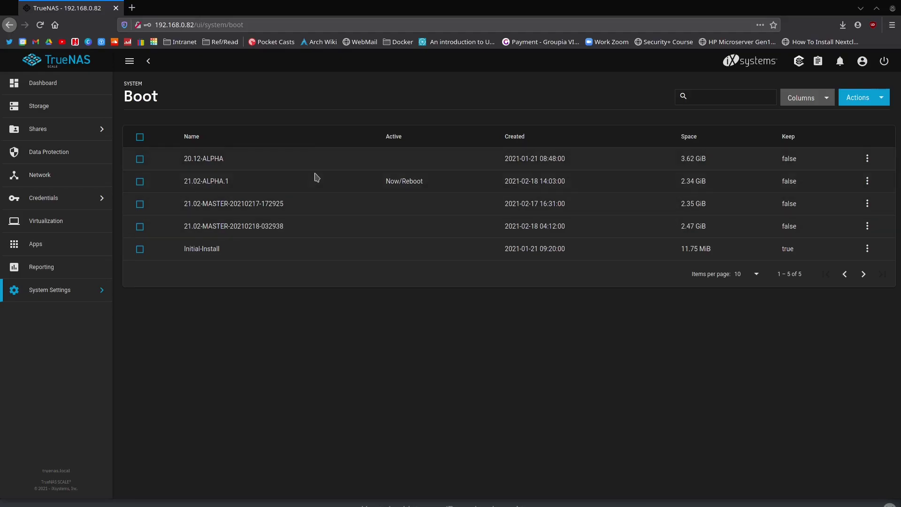
- Review a boot environment's Activate, Clone, Rename, Delete and Keep actions without applying any
{"action": "double_click", "coordinate": [221, 161]}
{"action": "left_click_drag", "start_coordinate": [207, 159], "coordinate": [196, 156]}
{"action": "left_click", "coordinate": [867, 203]}
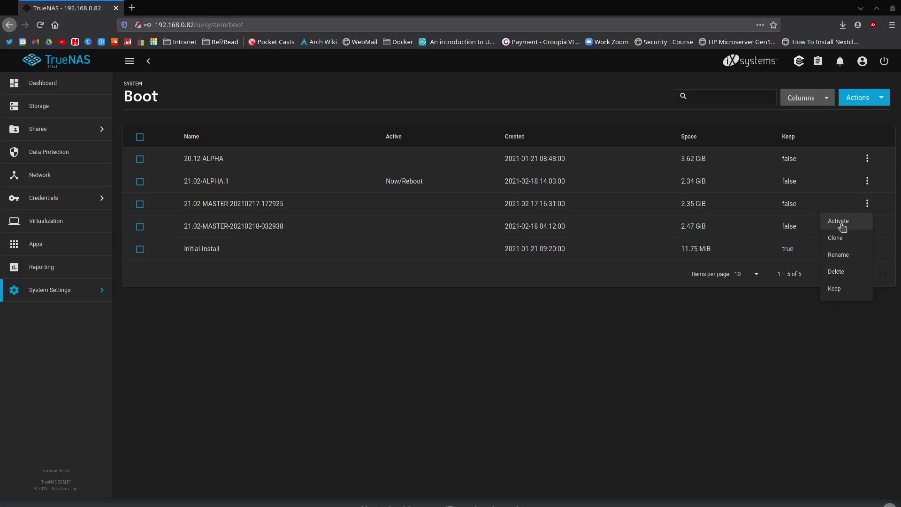
{"action": "left_click", "coordinate": [563, 347]}
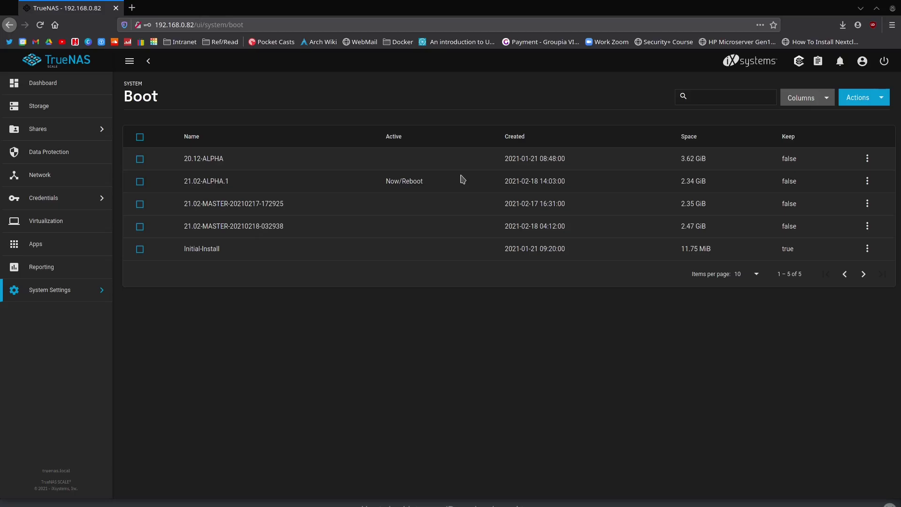
- Visit General, then list Services at 25 per page to see SSH running
{"action": "left_click", "coordinate": [66, 290]}
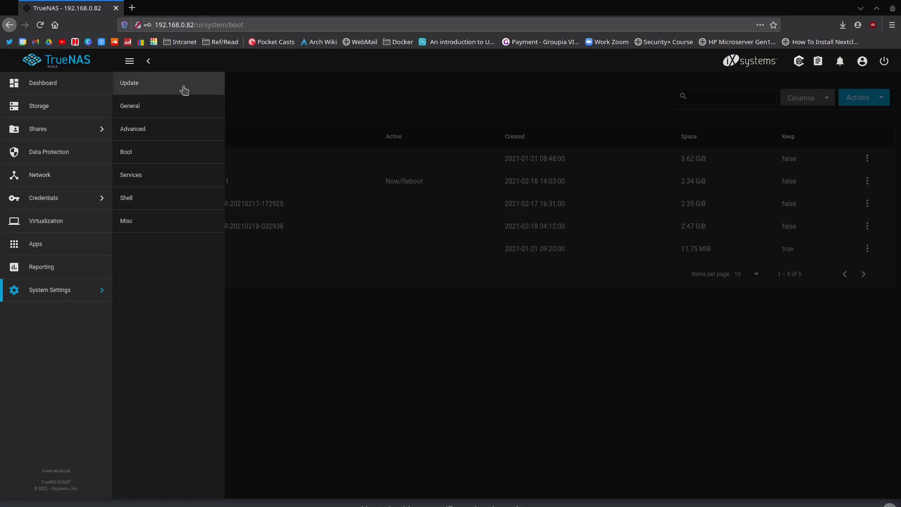
{"action": "left_click", "coordinate": [154, 108]}
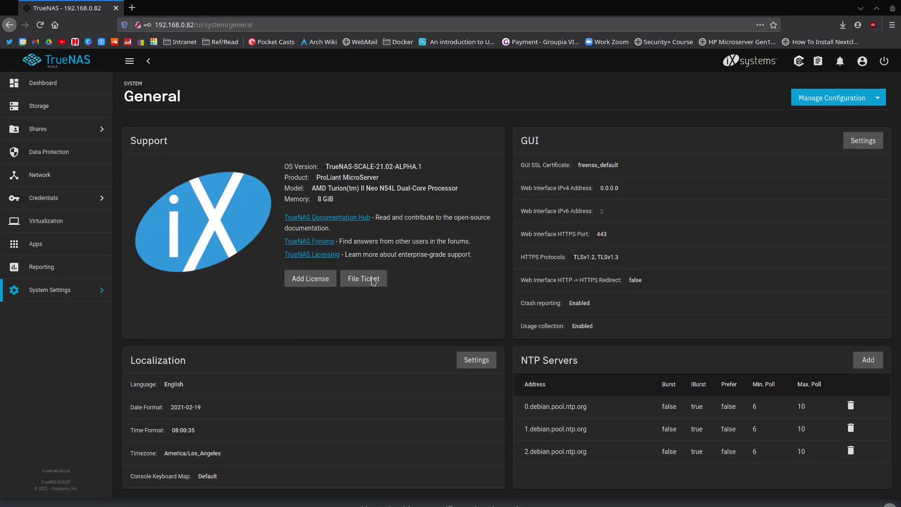
{"action": "left_click", "coordinate": [33, 291]}
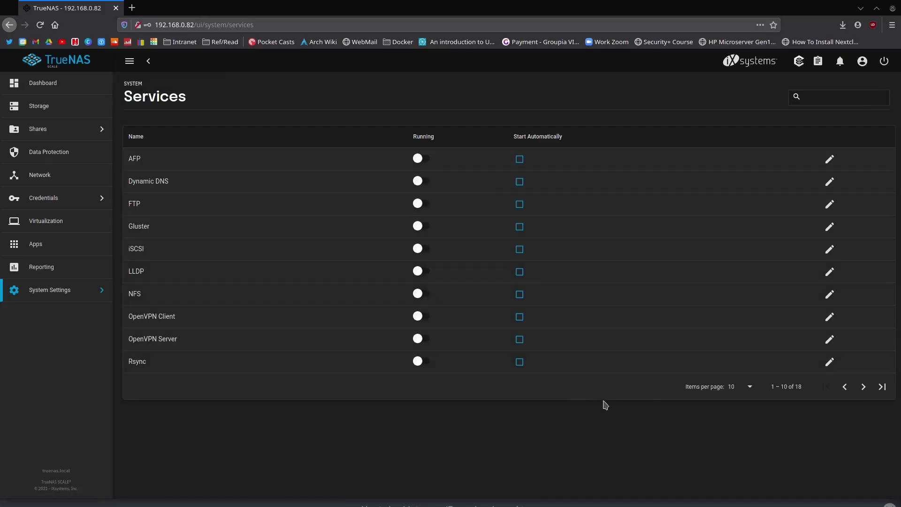
{"action": "left_click", "coordinate": [746, 389]}
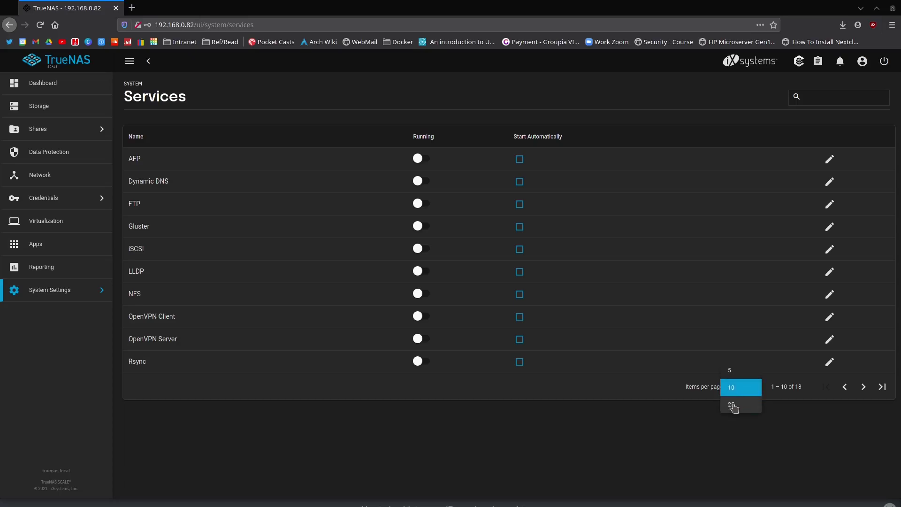
{"action": "left_click", "coordinate": [737, 402]}
{"action": "scroll", "coordinate": [183, 437], "scroll_direction": "down", "scroll_amount": 1}
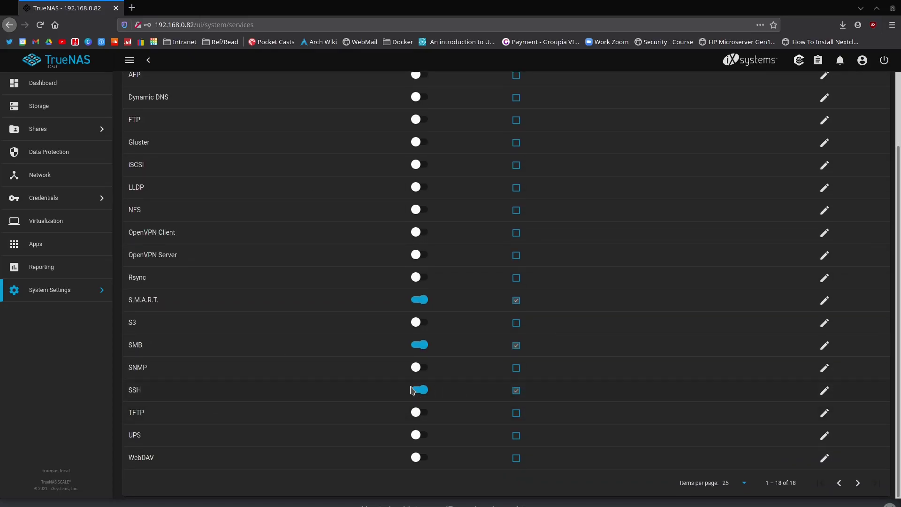
{"action": "key", "text": "ctrl+alt+t"}
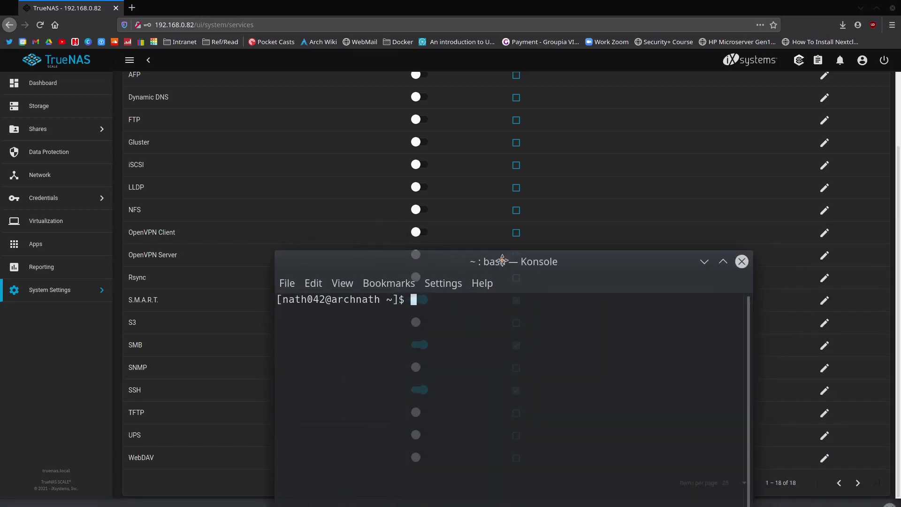
{"action": "type", "text": "ssh "}
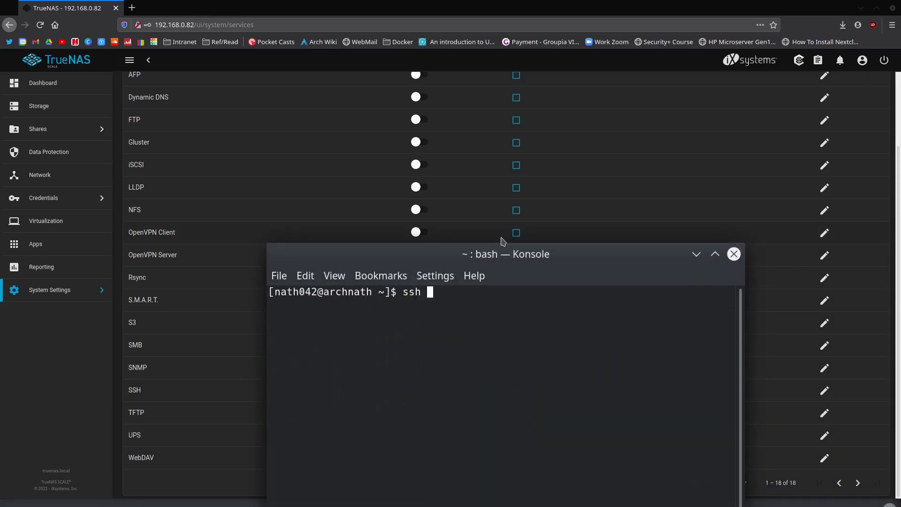
{"action": "type", "text": "root@192.168."}
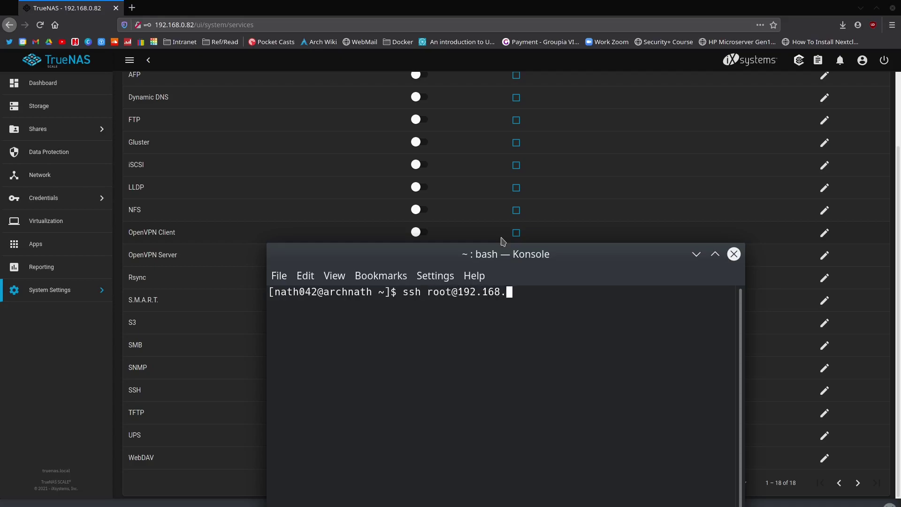
{"action": "type", "text": "0.82"}
{"action": "key", "text": "Return"}
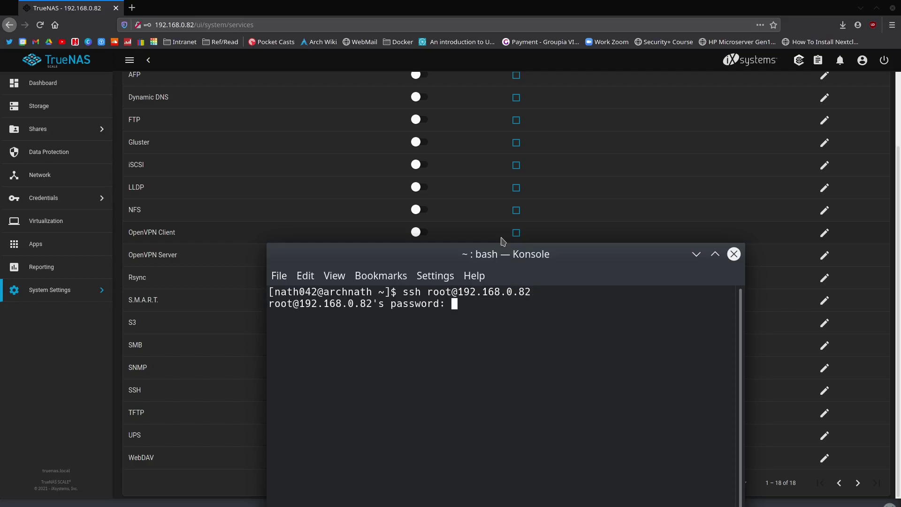
{"action": "key", "text": "Return"}
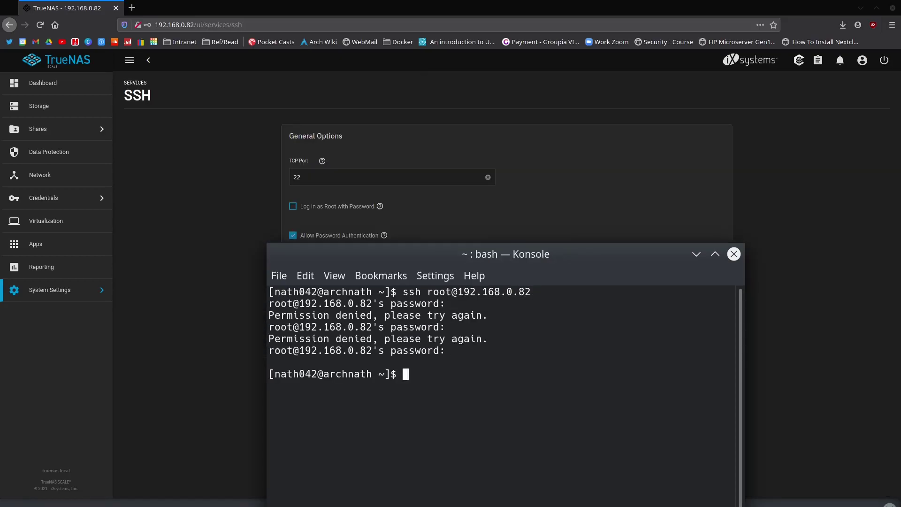
- Retry the ssh connection to 192.168.0.82 with the regular user account and its password
{"action": "key", "text": "Up"}
{"action": "key", "text": "Left"}
{"action": "key", "text": "Left"}
{"action": "key", "text": "Left"}
{"action": "key", "text": "Left"}
{"action": "key", "text": "Left"}
{"action": "key", "text": "Left"}
{"action": "key", "text": "Left"}
{"action": "key", "text": "Left"}
{"action": "key", "text": "Left"}
{"action": "key", "text": "Left"}
{"action": "key", "text": "Left"}
{"action": "key", "text": "Left"}
{"action": "key", "text": "Left"}
{"action": "key", "text": "BackSpace"}
{"action": "key", "text": "BackSpace"}
{"action": "key", "text": "BackSpace"}
{"action": "key", "text": "BackSpace"}
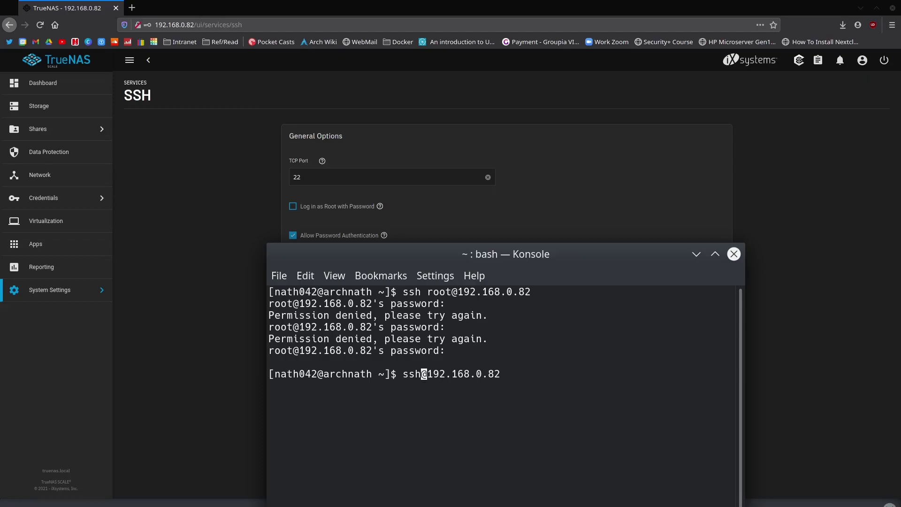
{"action": "type", "text": "nath042"}
{"action": "key", "text": "Return"}
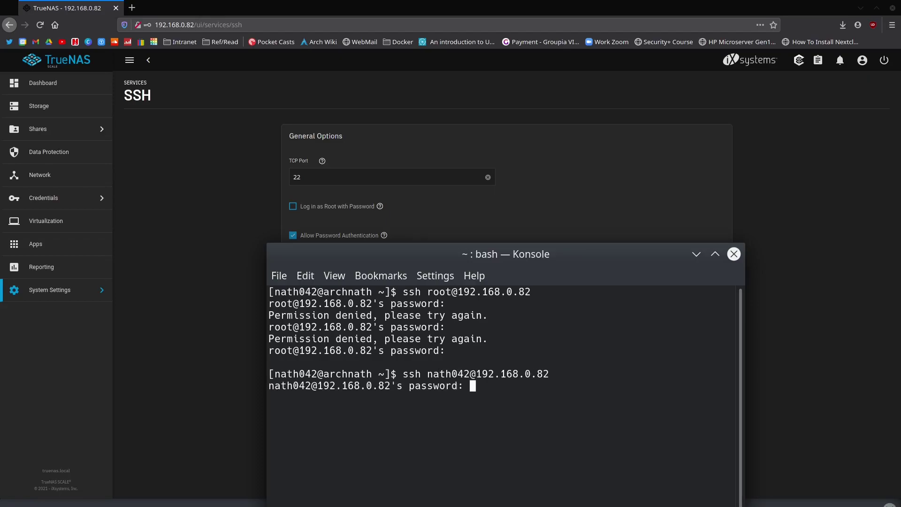
{"action": "key", "text": "Return"}
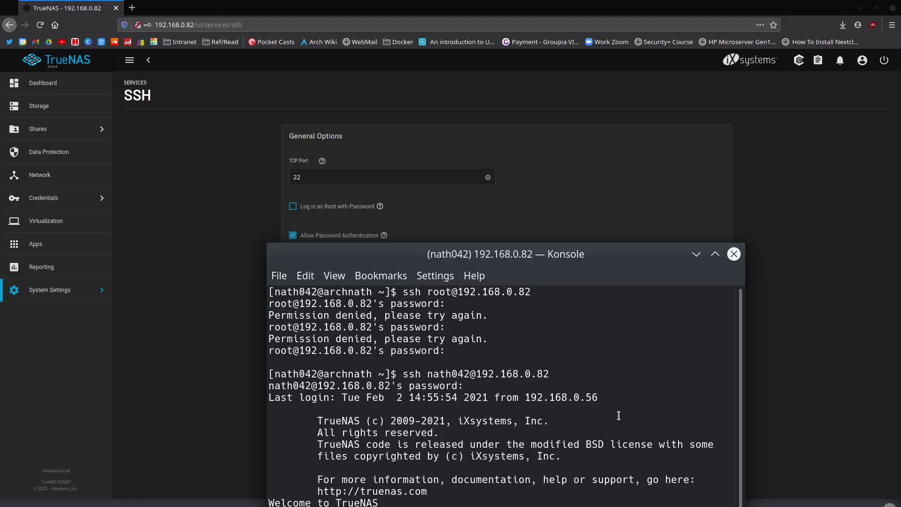
- Position the terminal next to TrueNAS's SSH service options to compare them
{"action": "left_click_drag", "start_coordinate": [530, 263], "coordinate": [562, 188]}
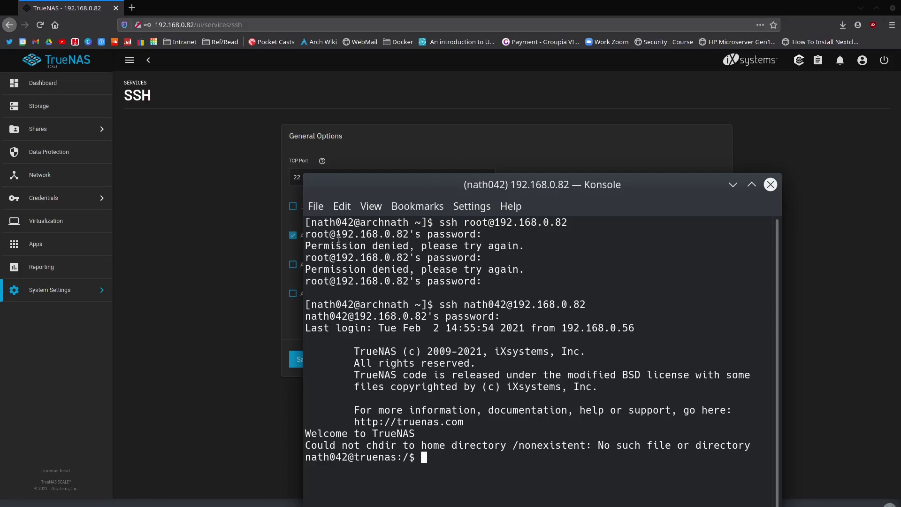
{"action": "left_click", "coordinate": [243, 311]}
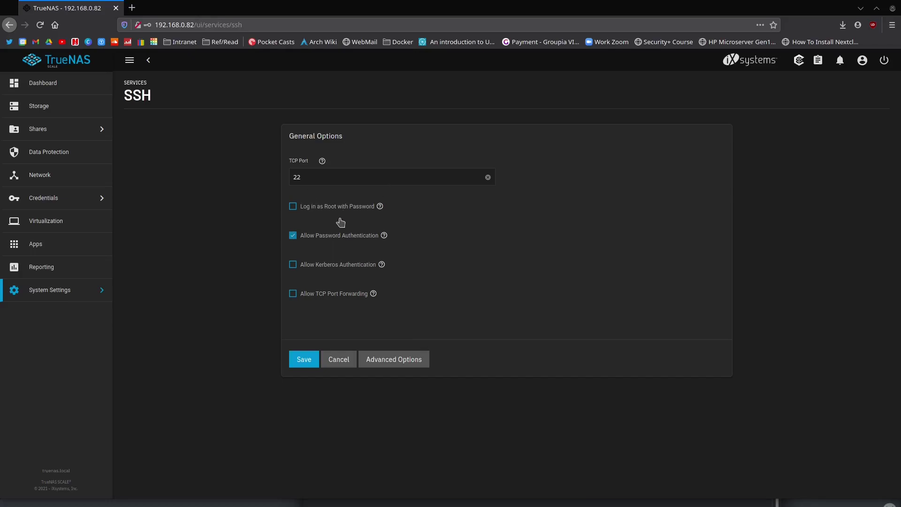
{"action": "key", "text": "alt+Tab"}
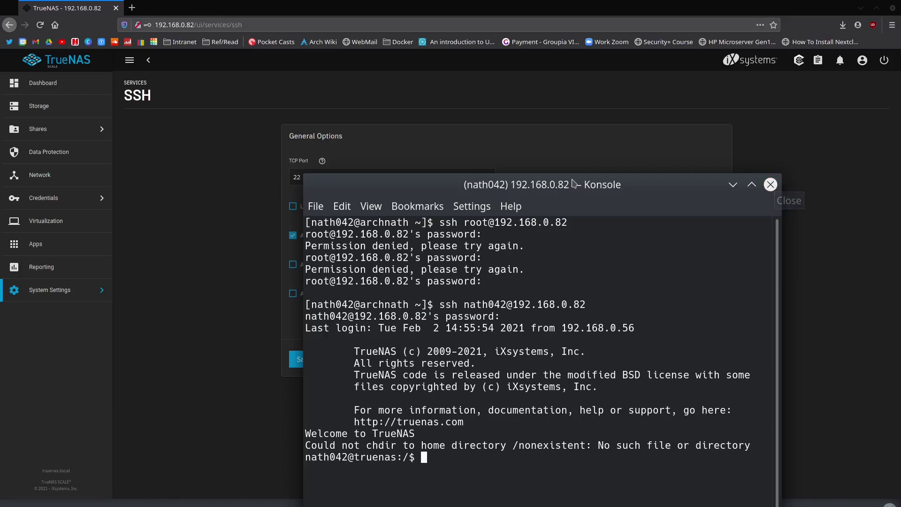
{"action": "left_click_drag", "start_coordinate": [774, 187], "coordinate": [797, 156]}
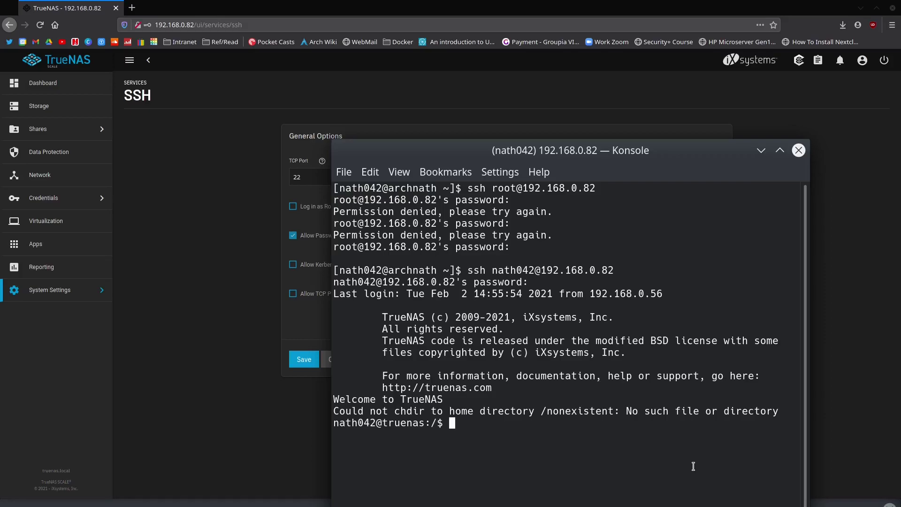
- Run ls to list the NAS root directory, then close the terminal
{"action": "type", "text": "ls"}
{"action": "key", "text": "Return"}
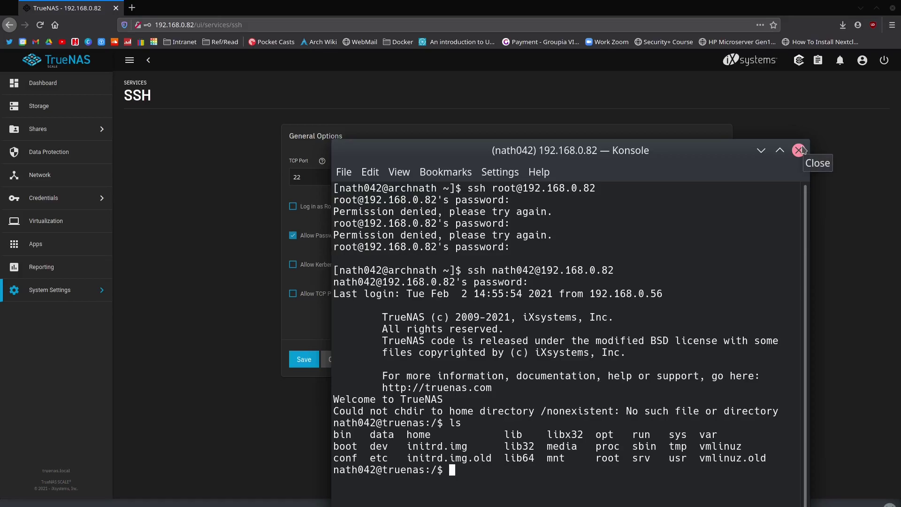
{"action": "left_click", "coordinate": [799, 150]}
{"action": "left_click", "coordinate": [547, 470]}
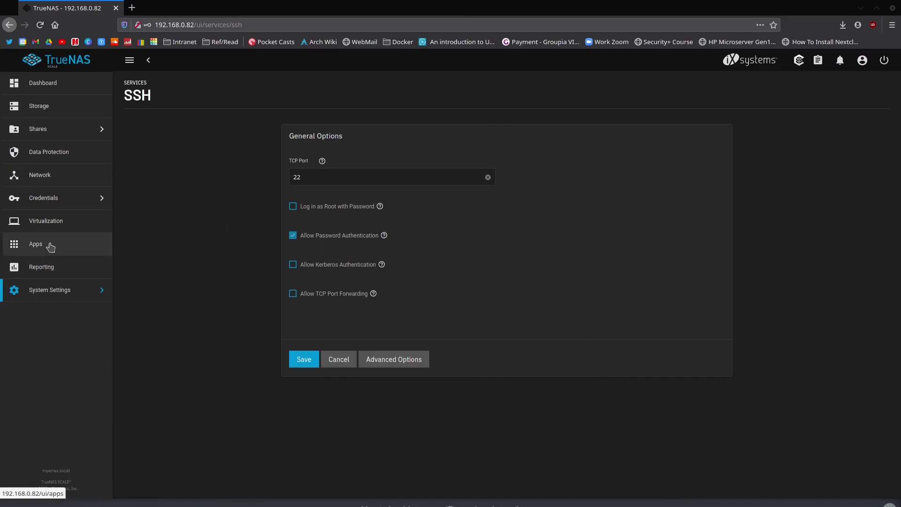
- Reopen Installed Applications to confirm nextcloudnc1 is now active at 2/2
{"action": "left_click", "coordinate": [51, 243]}
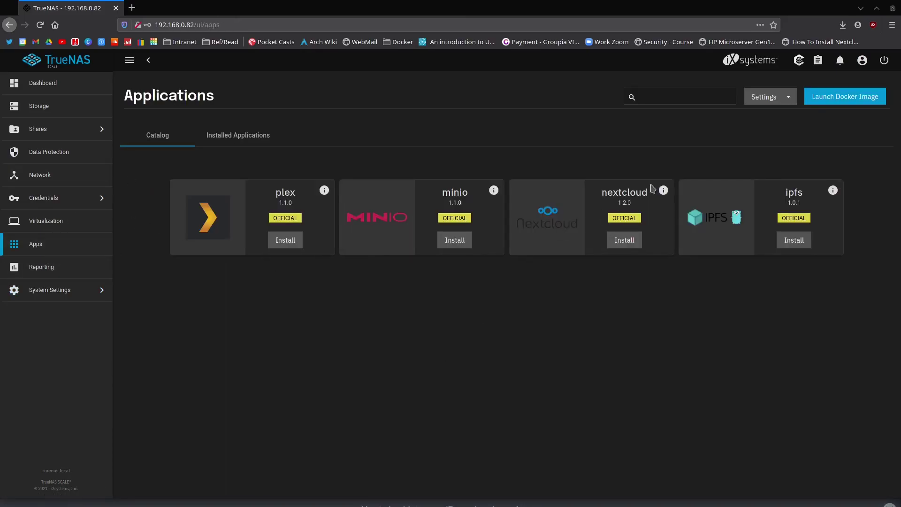
{"action": "left_click", "coordinate": [232, 141]}
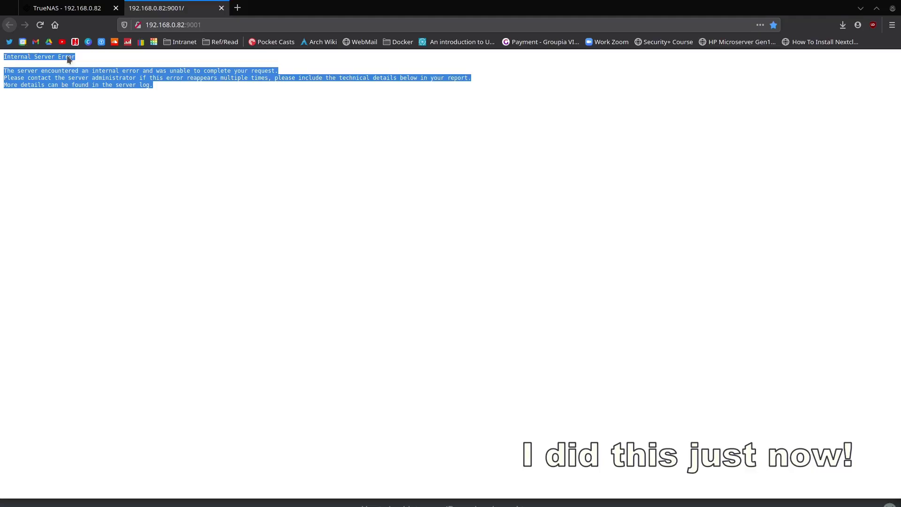
- Clear the text selection on the Nextcloud Internal Server Error page
{"action": "left_click", "coordinate": [252, 134]}
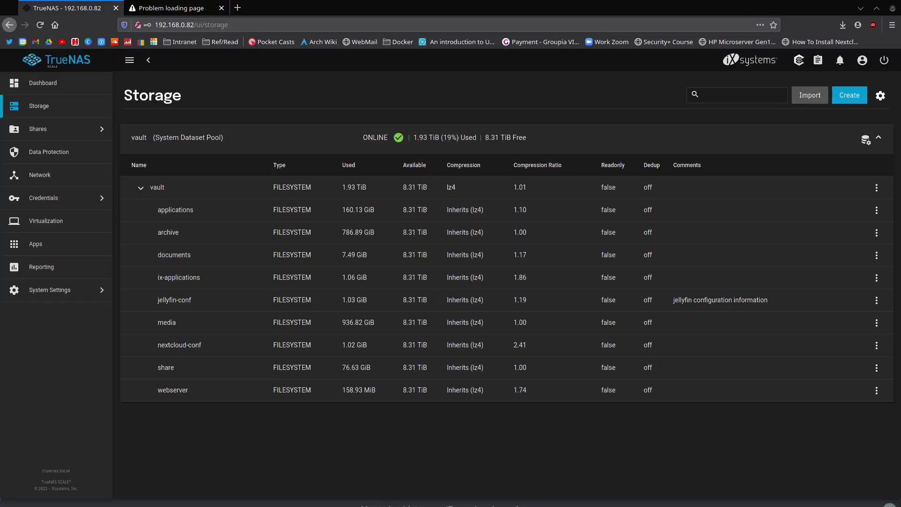